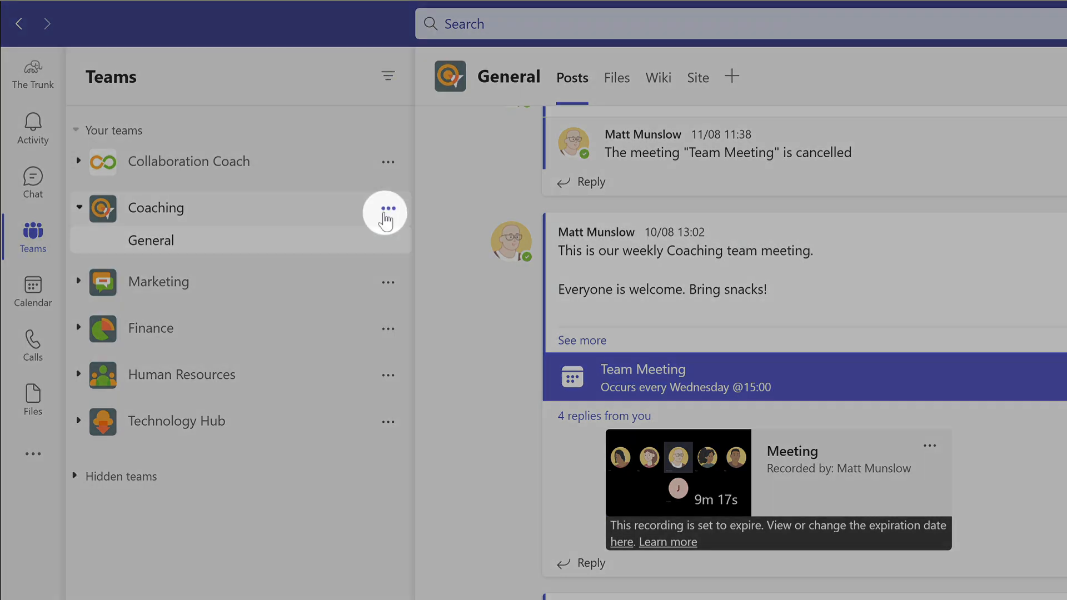
Start a new Coaching team channel named "Project X" with the description "This is a standard channel for the team working on Project A".
left_click(384, 214)
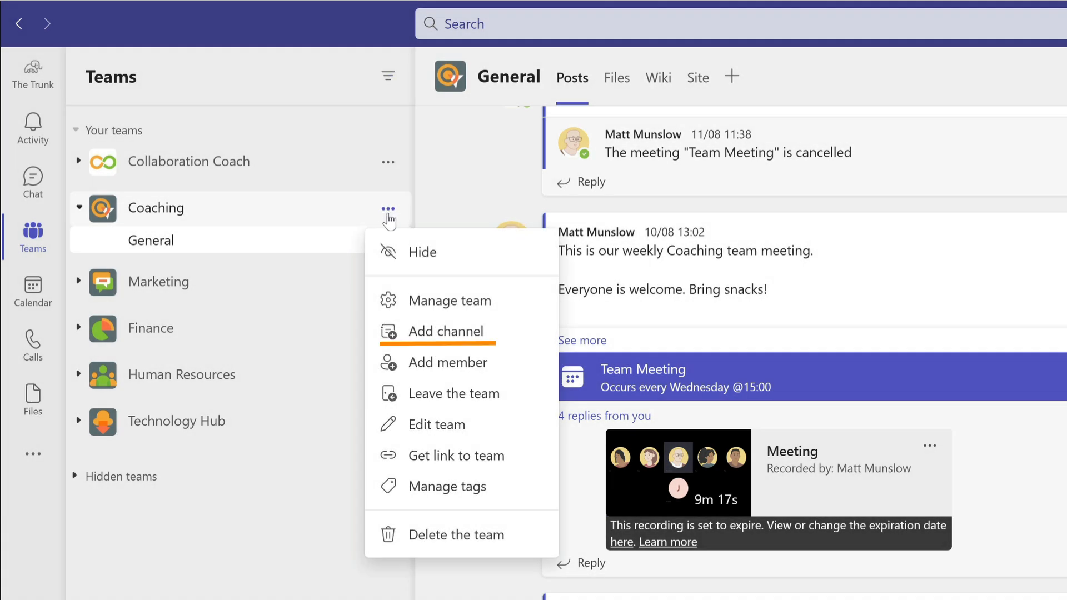
left_click(507, 334)
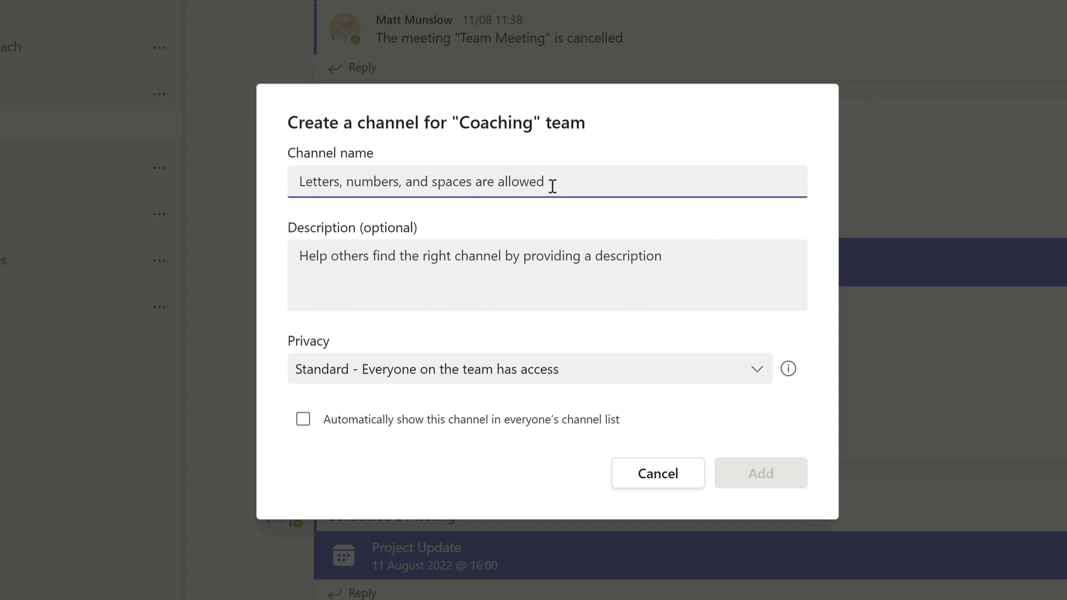
type("Project")
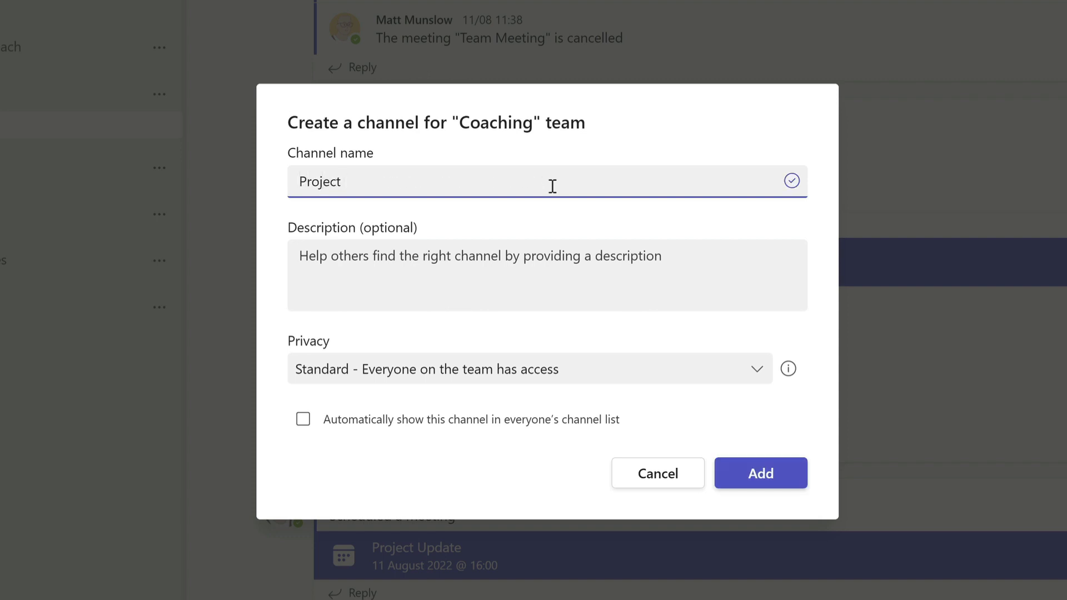
type(" X")
left_click(510, 256)
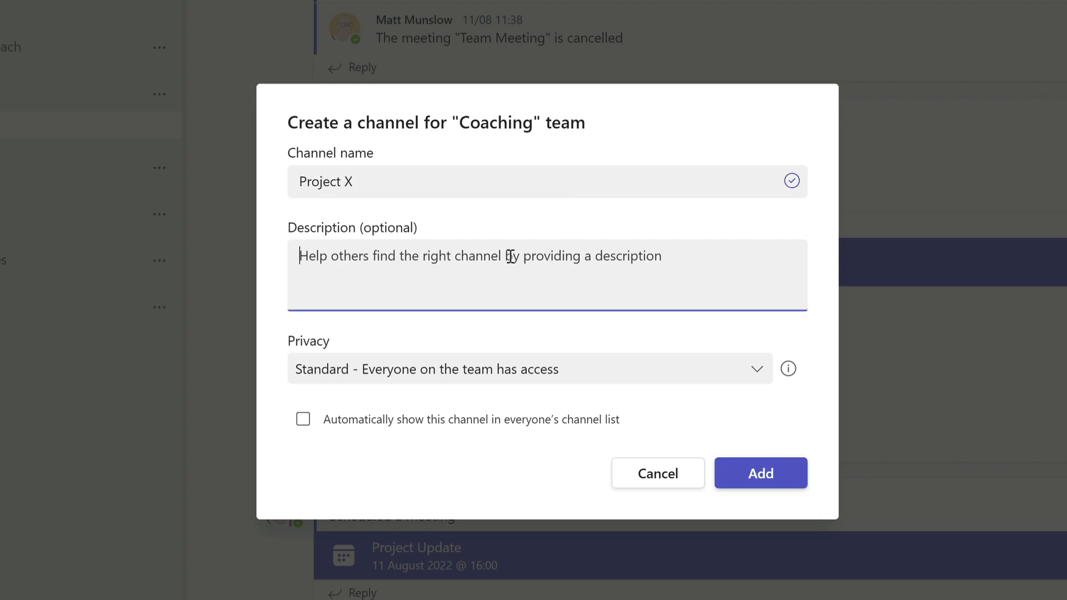
type("This is a standard channel for the team working on Project A")
left_click(261, 345)
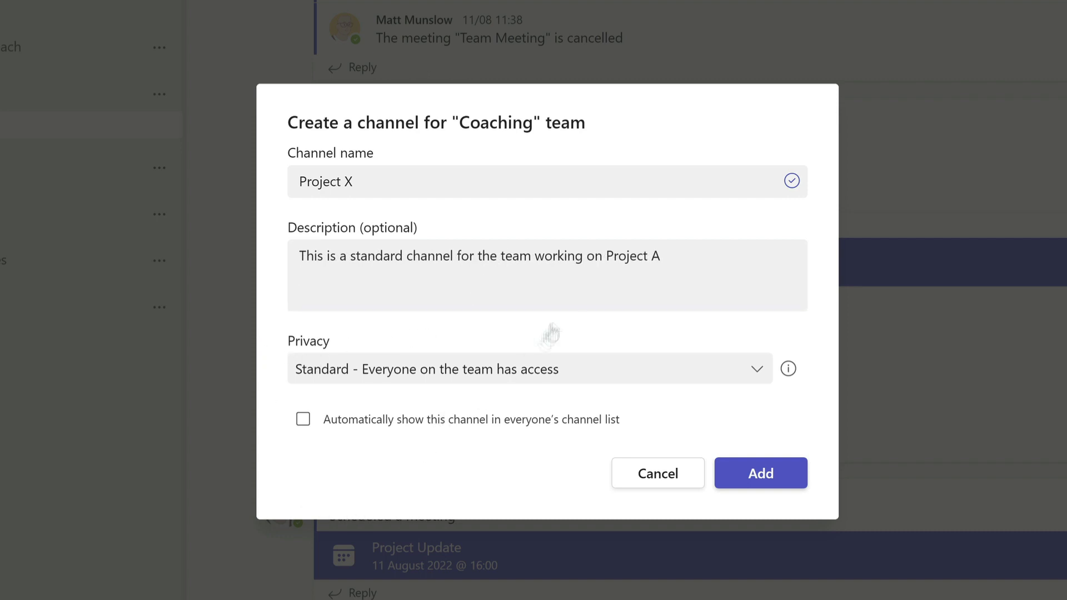
Correct the end of the channel description so it refers to "Project X".
left_click(663, 245)
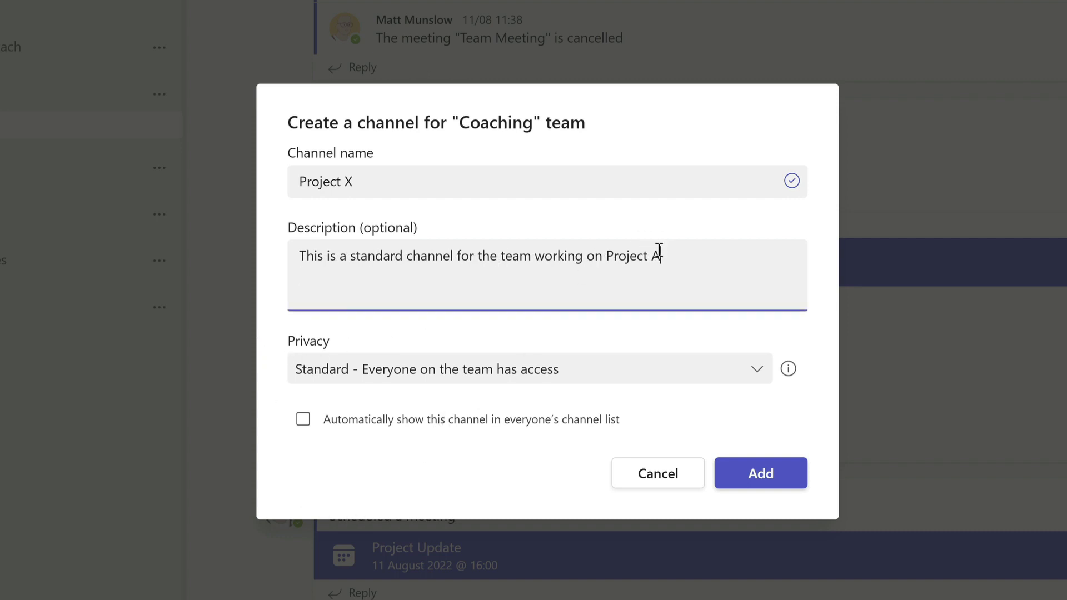
key("BackSpace")
type("X")
Set the channel to show automatically in everyone's channel list and add it to the team.
left_click(479, 481)
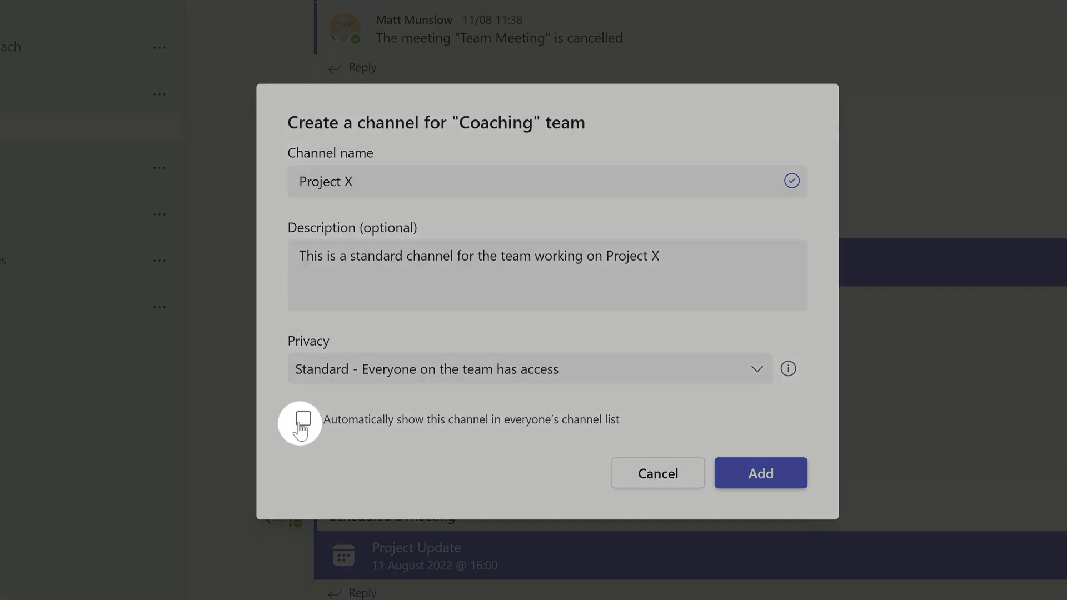
left_click(303, 420)
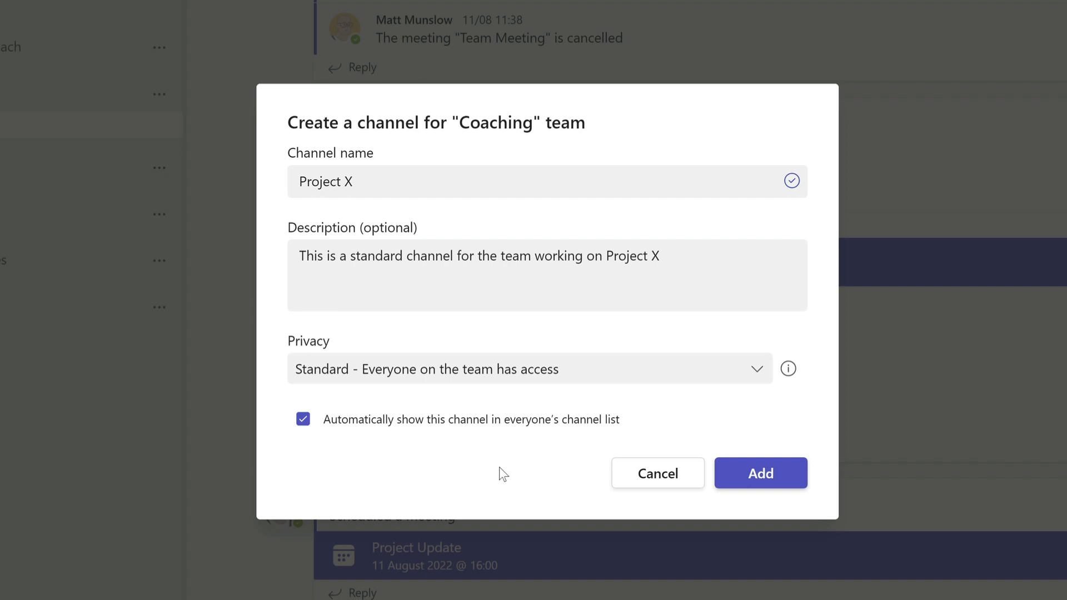
left_click(760, 476)
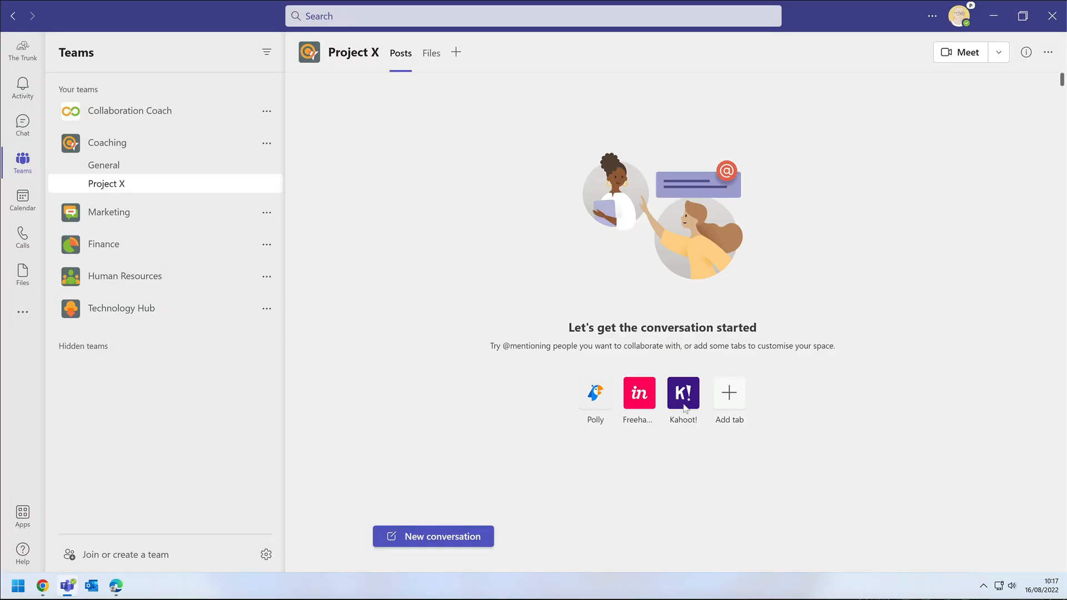
Look at the Project X channel's files and post "Hi everyone" as a new conversation in the channel.
left_click(429, 55)
left_click(402, 55)
left_click(477, 536)
type("Hi everyone")
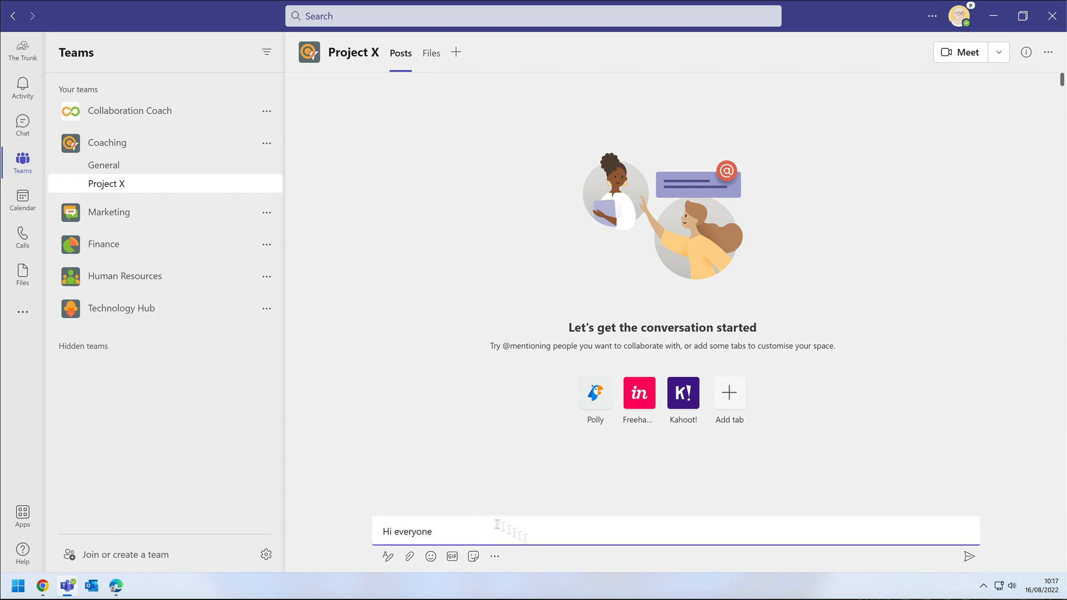
left_click(968, 557)
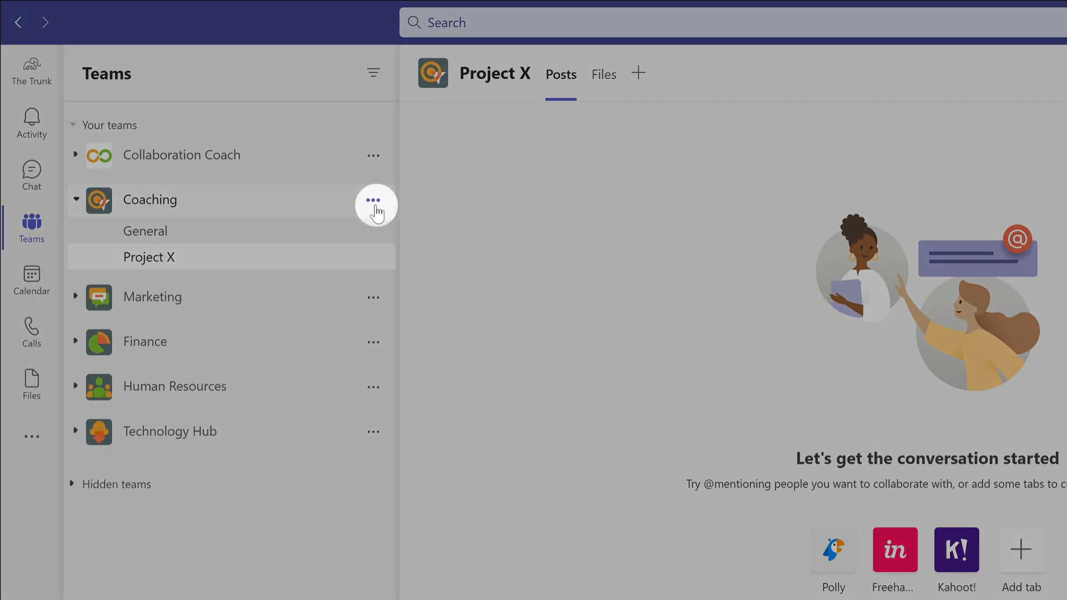
Start a new Coaching team channel named "Project Y" with the description "This is a private channel for the team working on Project Y".
left_click(374, 205)
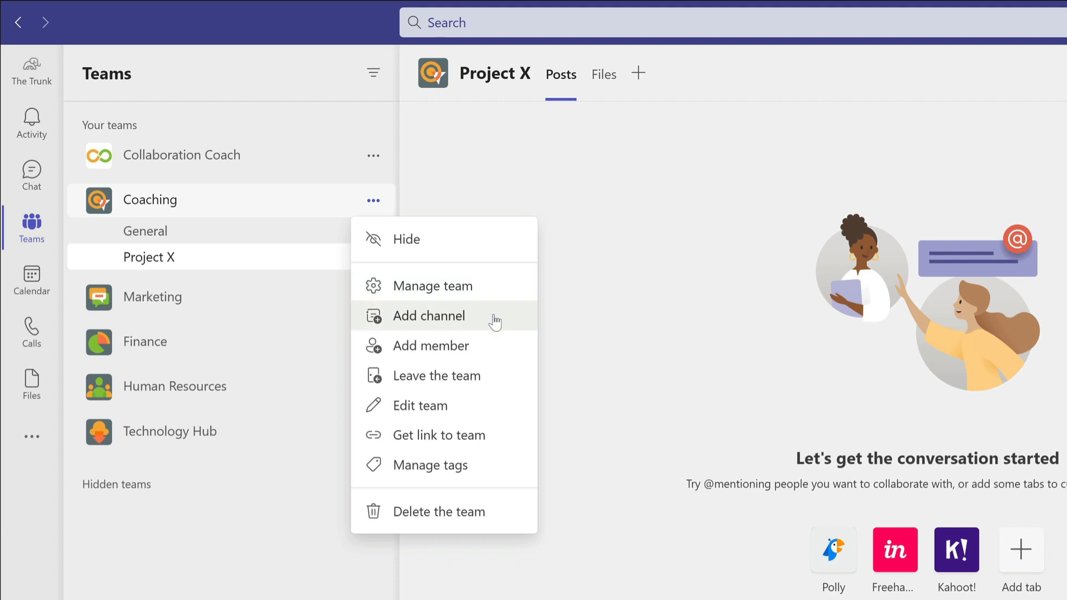
left_click(493, 320)
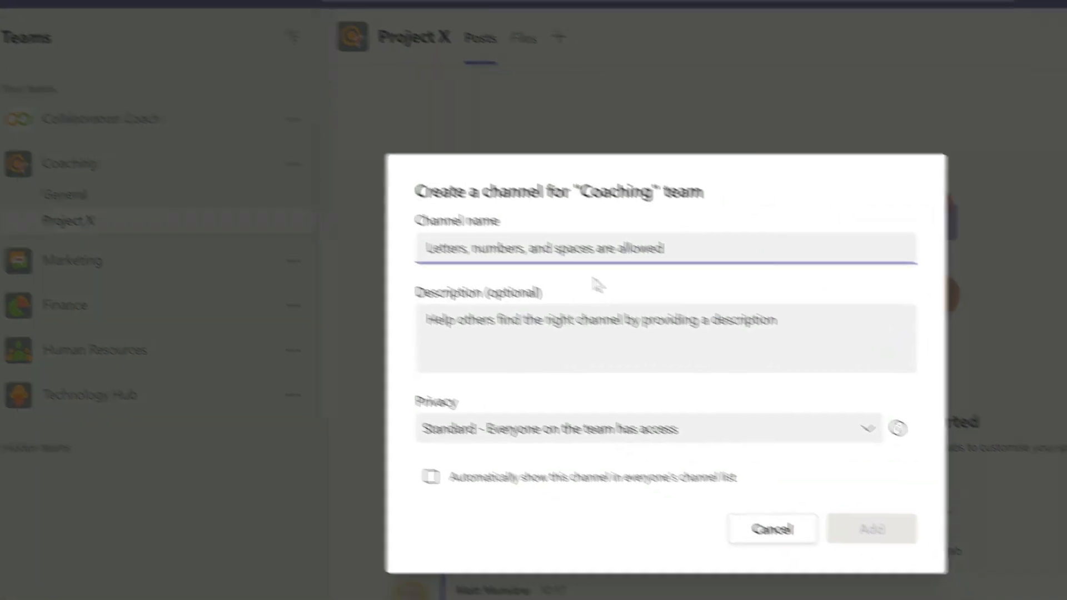
type("Proje")
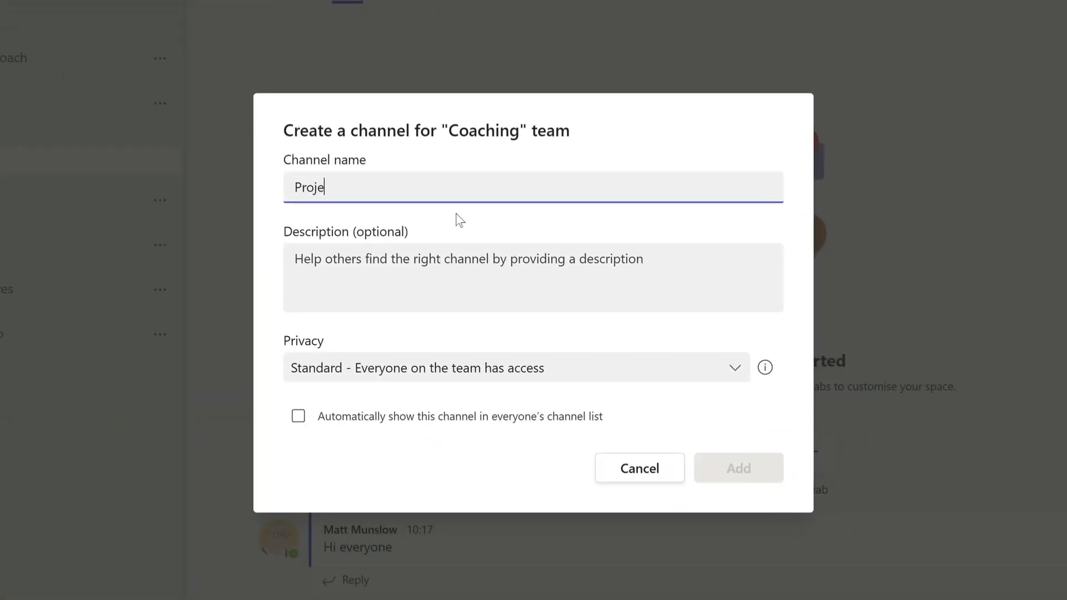
type("ct Y")
left_click(464, 259)
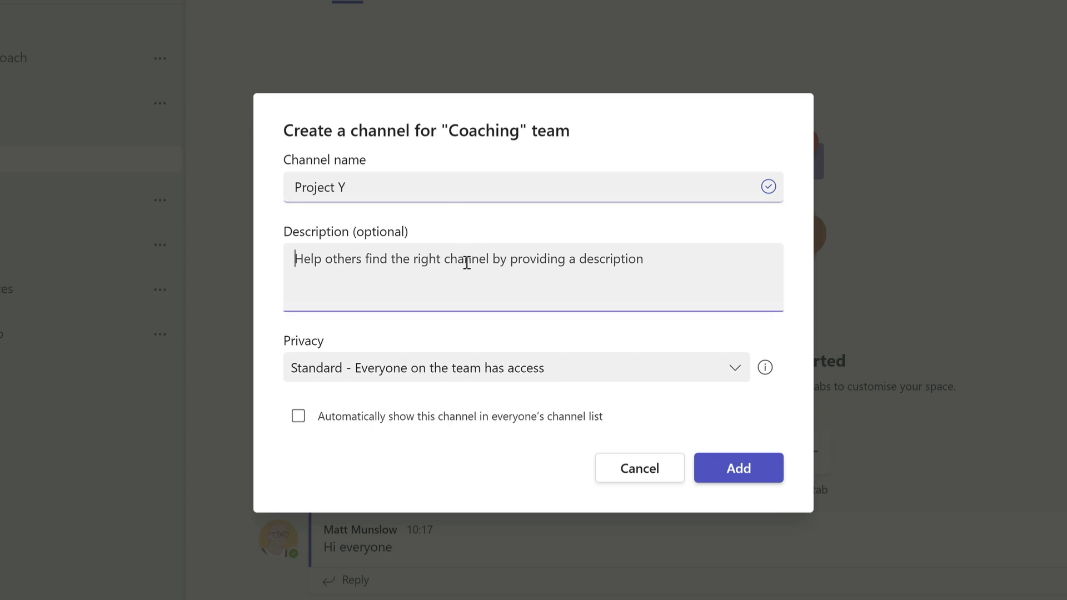
type("This is a private channel for the team working on Project Y")
Set the channel's privacy to "Private - Specific team mates have access" and create it.
left_click(378, 368)
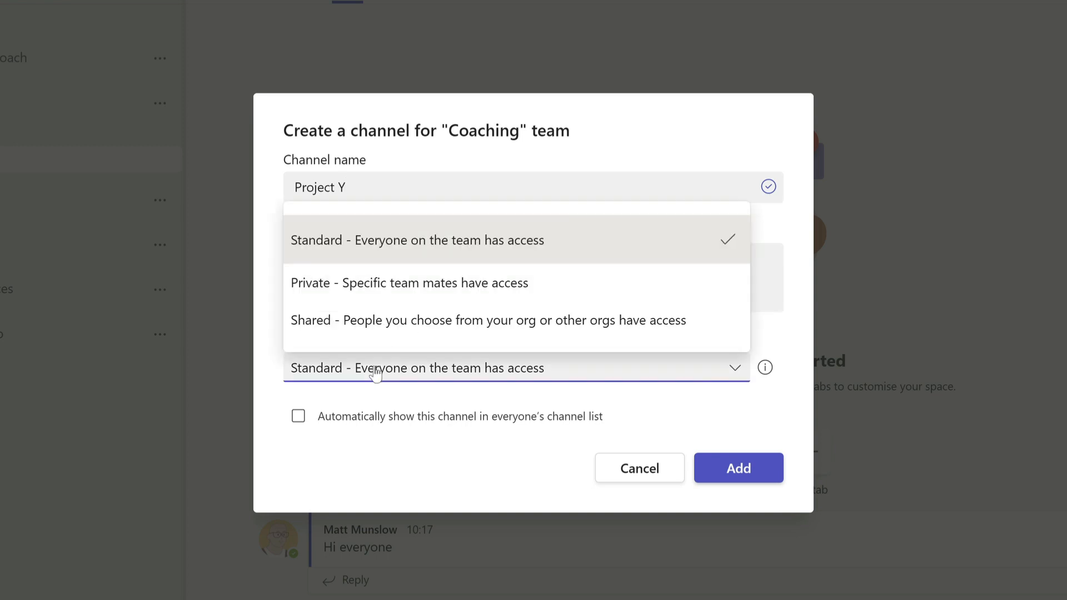
left_click(457, 283)
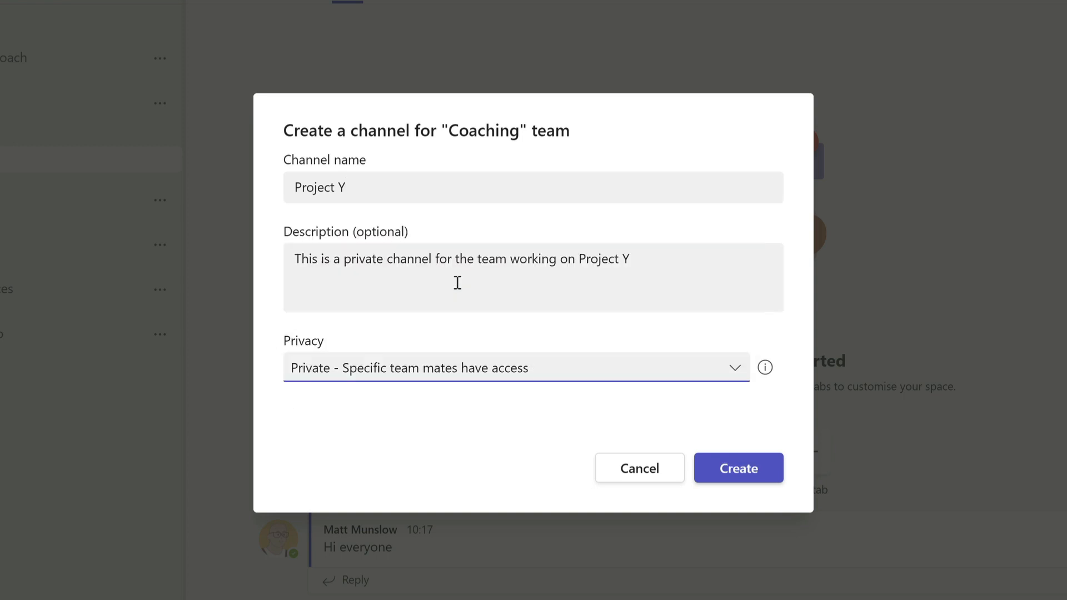
left_click(745, 470)
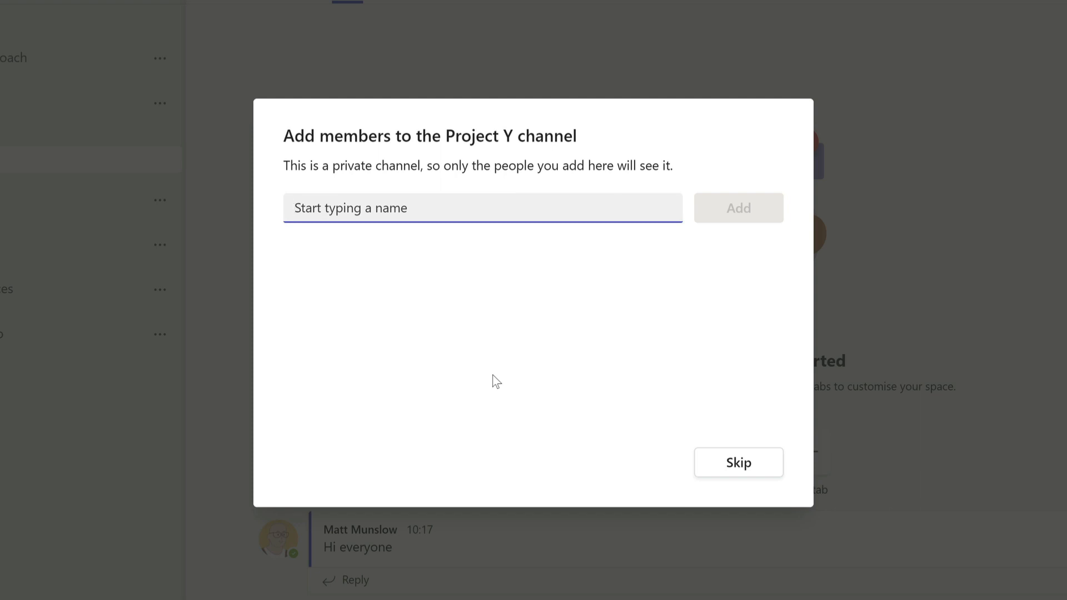
Add the manager and the director as members of the Project Y channel.
type("polly")
left_click(496, 262)
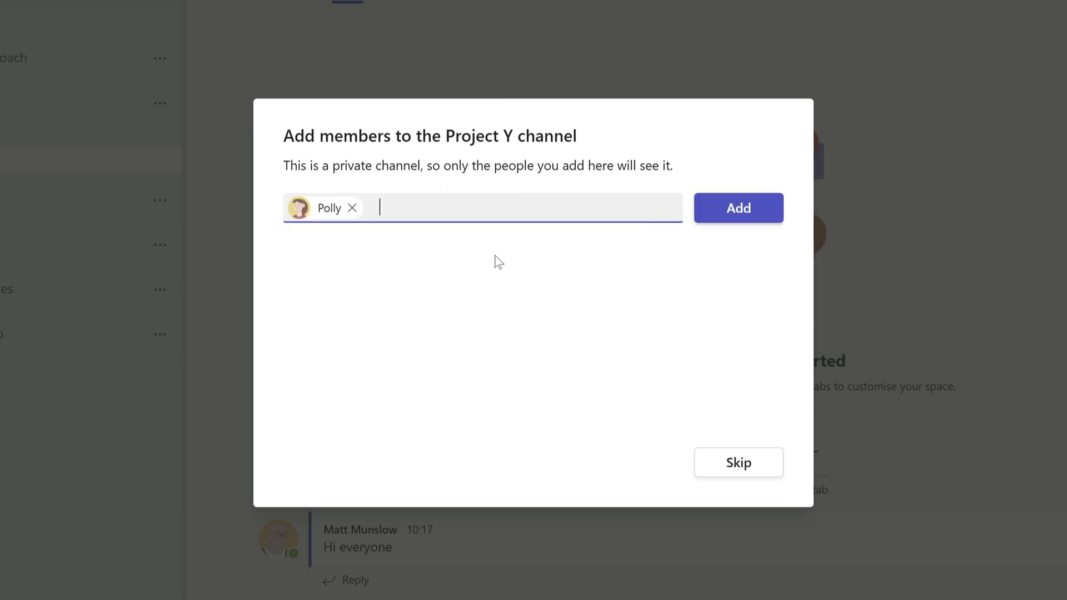
type("sarah")
left_click(497, 263)
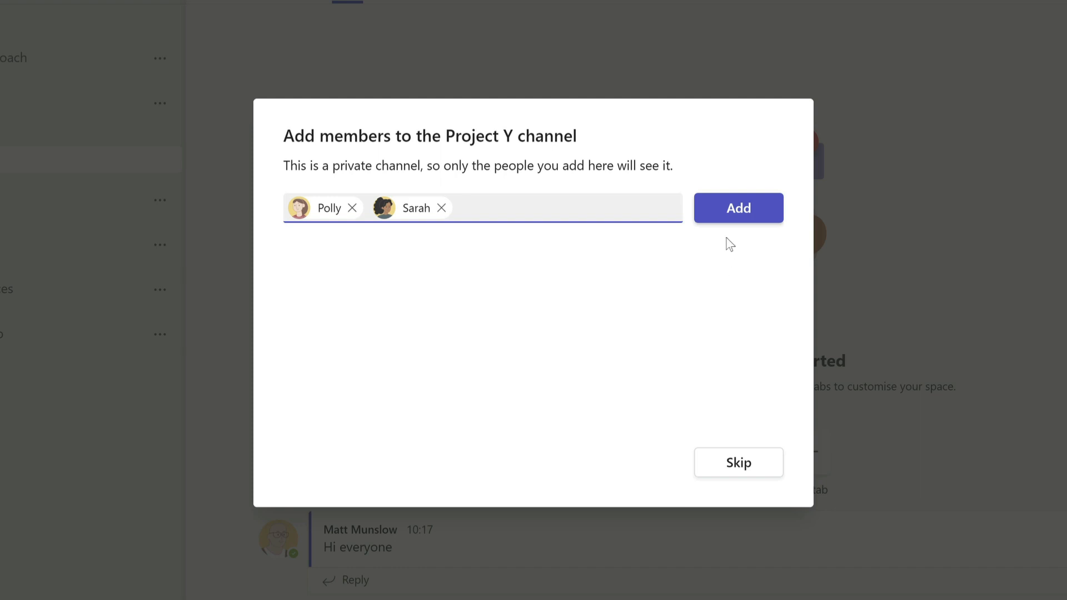
left_click(760, 211)
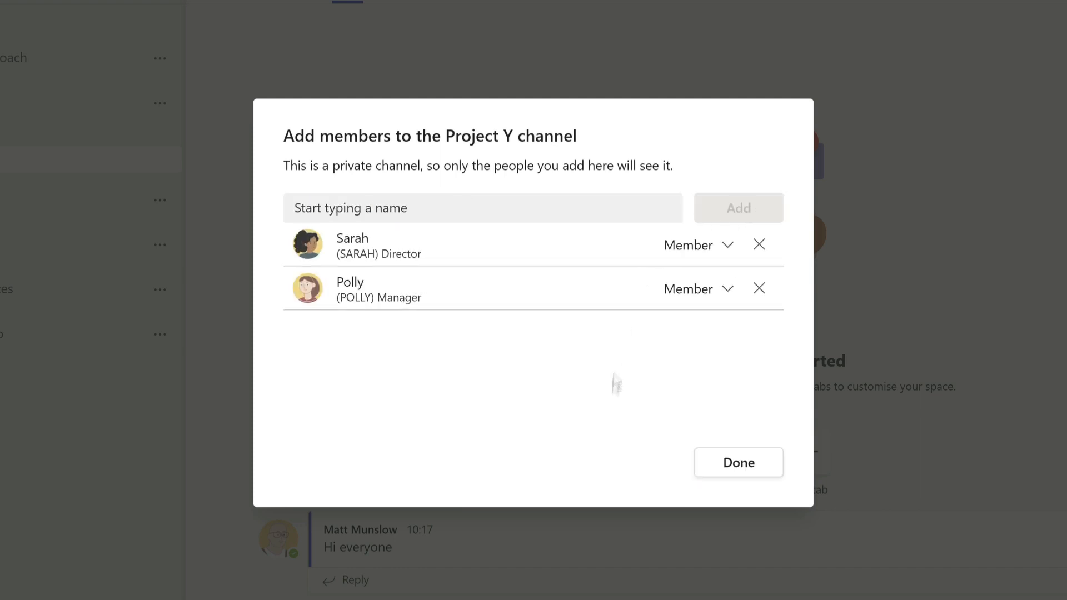
Change the director's role to Owner and finish adding members to the channel.
left_click(710, 252)
left_click(687, 295)
left_click(739, 464)
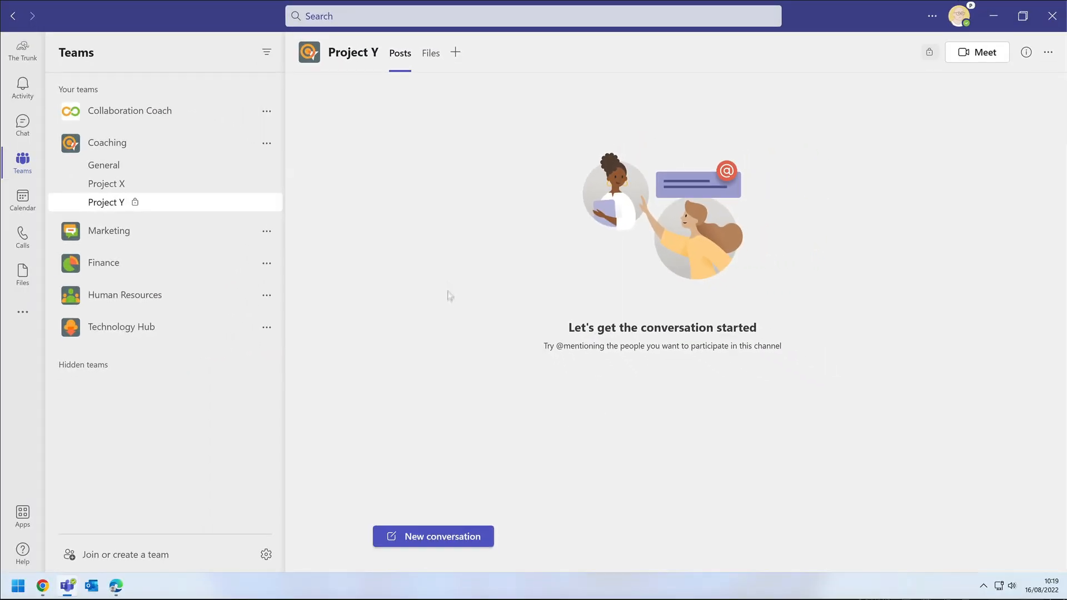
left_click(434, 48)
left_click(405, 55)
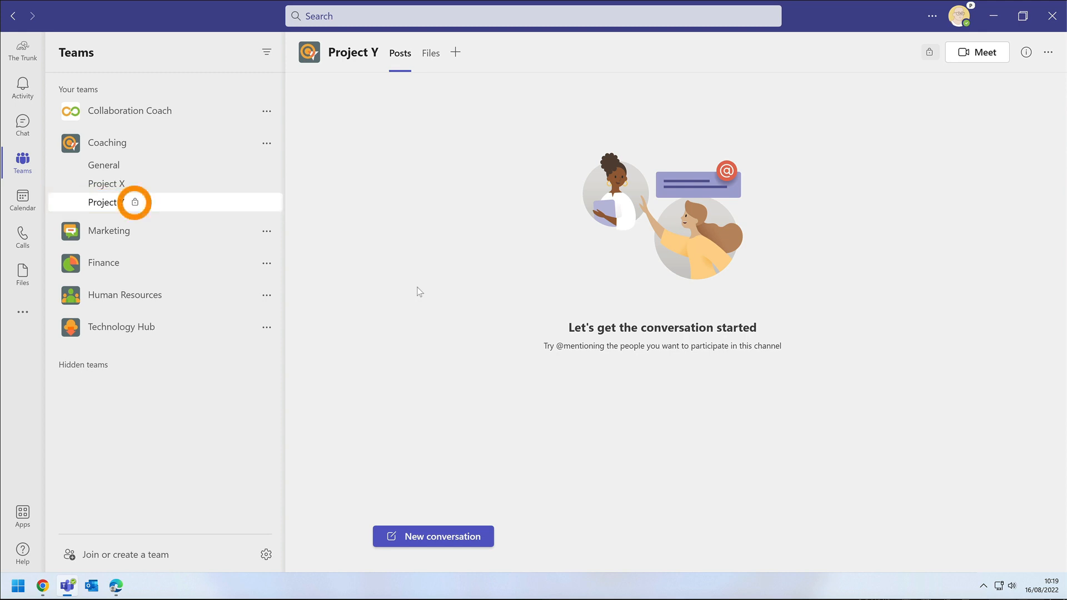
left_click(441, 535)
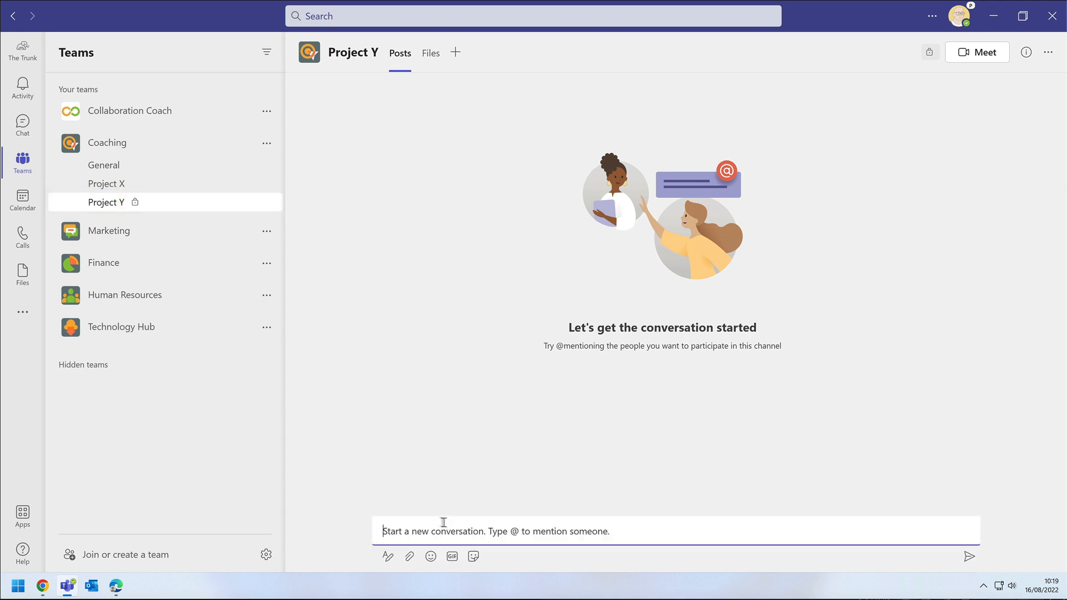
type("Hi @polly")
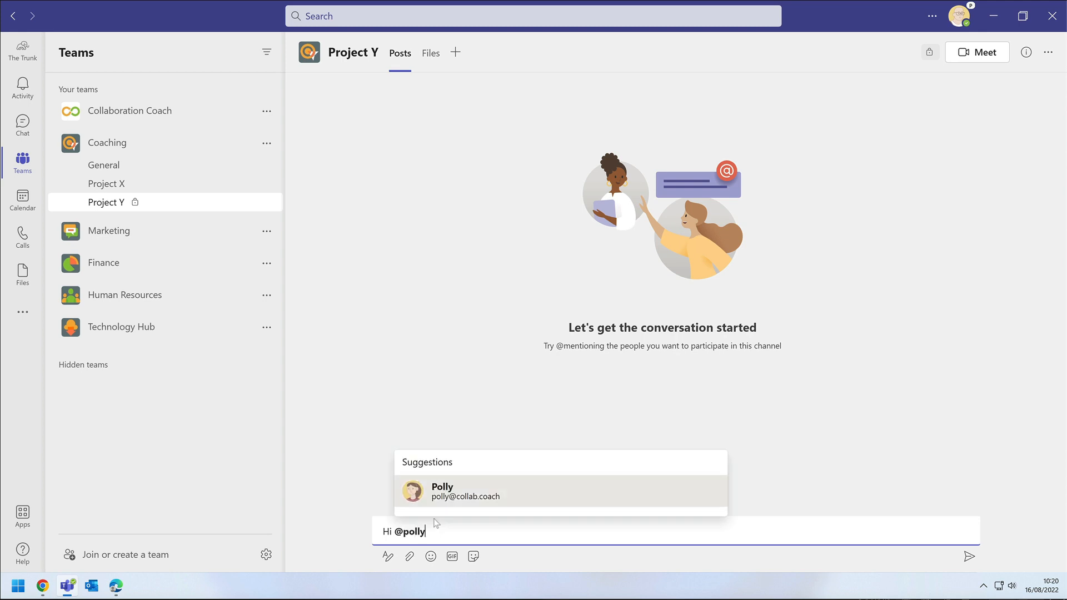
left_click(455, 492)
type("and @sar")
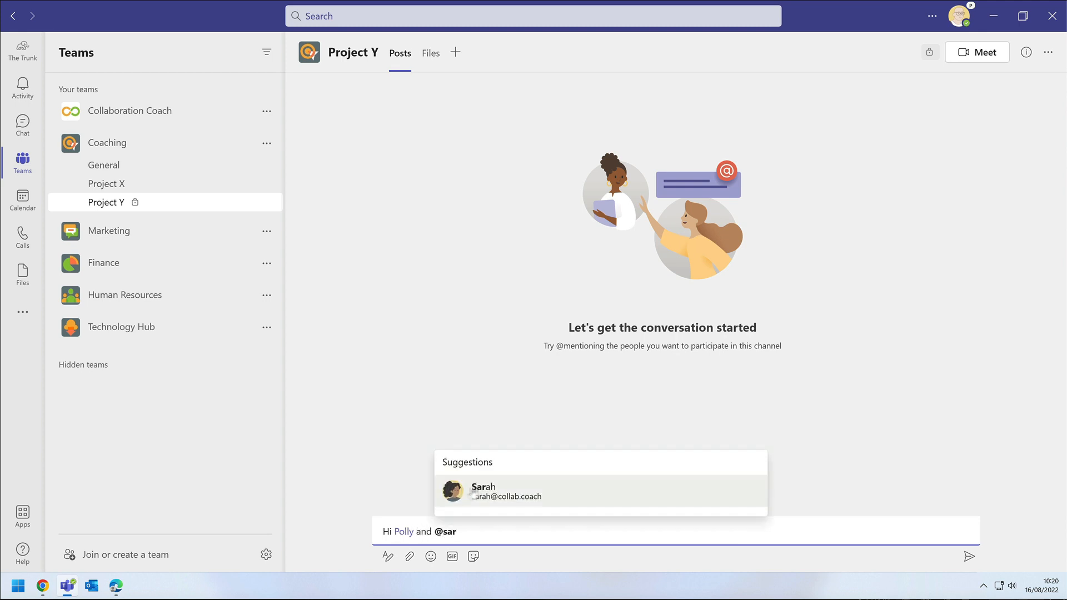
left_click(451, 491)
left_click(968, 557)
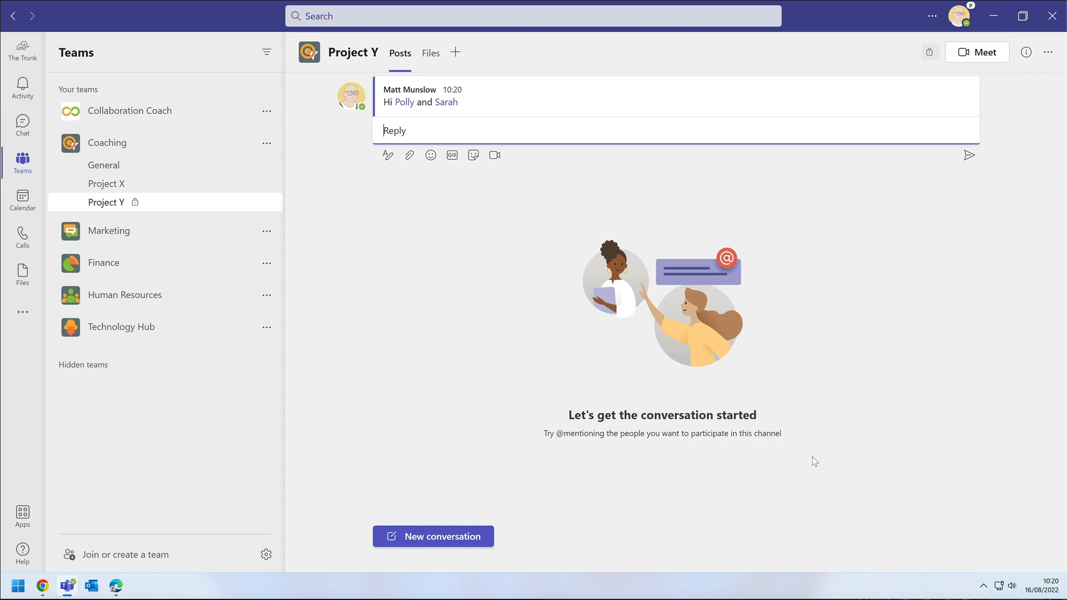
Add another producer as a member through Project Y's channel management and expand the members and guests list.
right_click(223, 203)
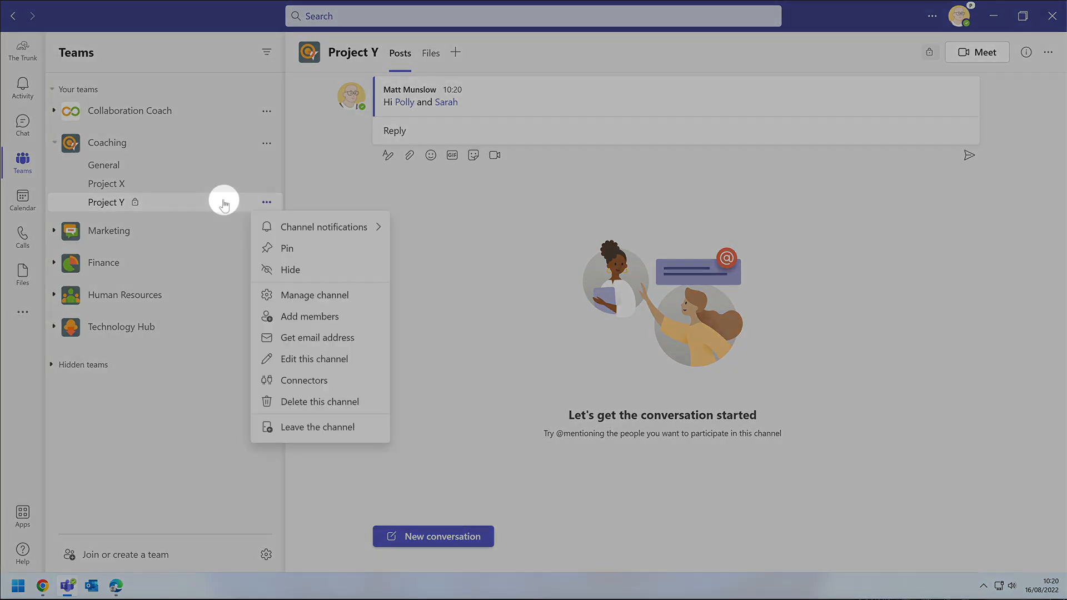
left_click(352, 298)
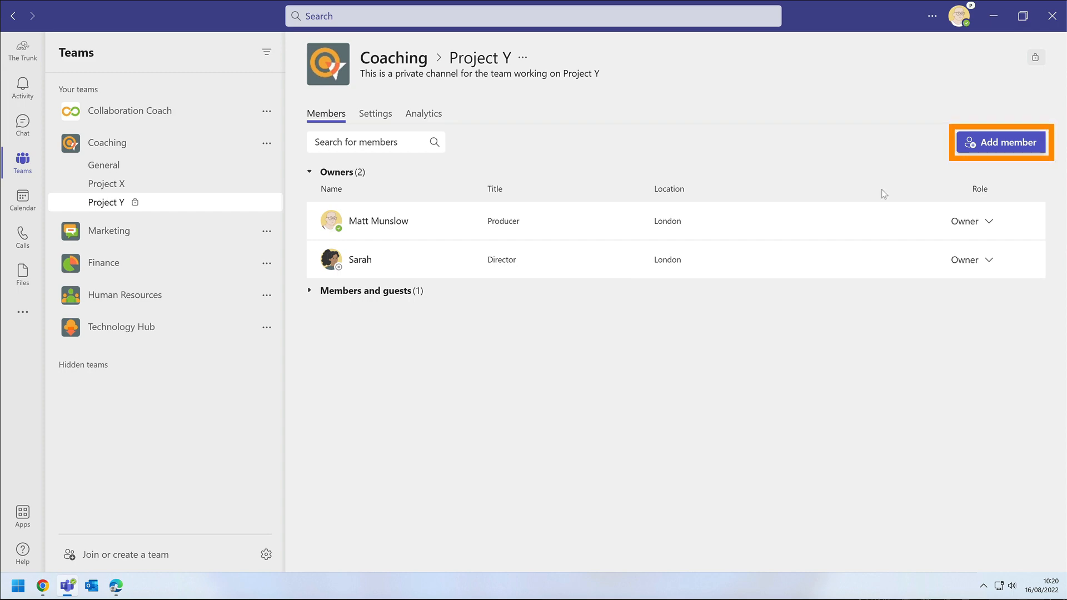
left_click(1001, 146)
type("amrit")
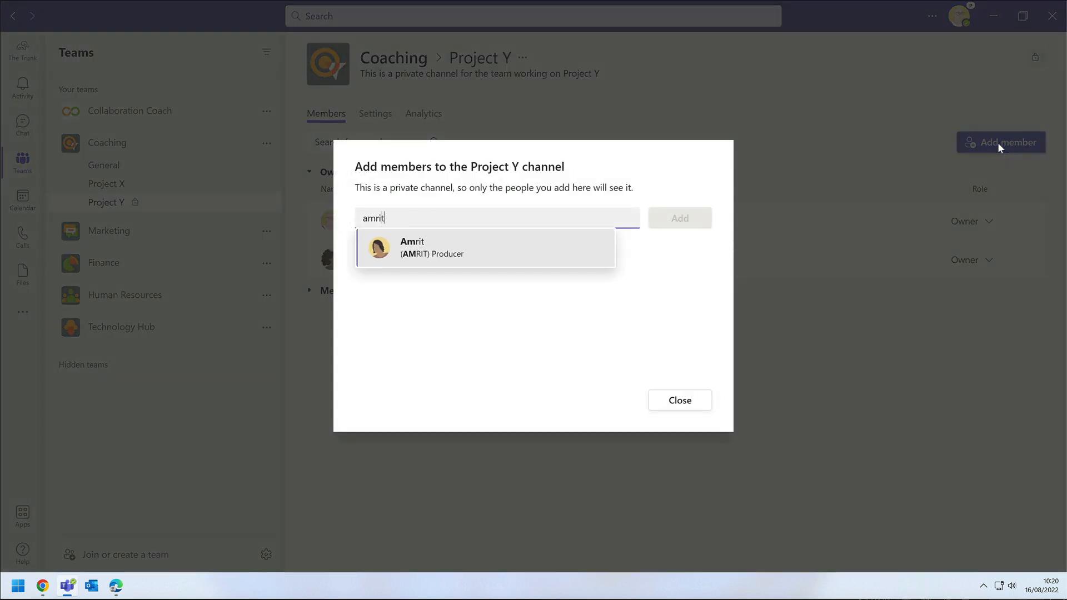
left_click(544, 245)
left_click(679, 223)
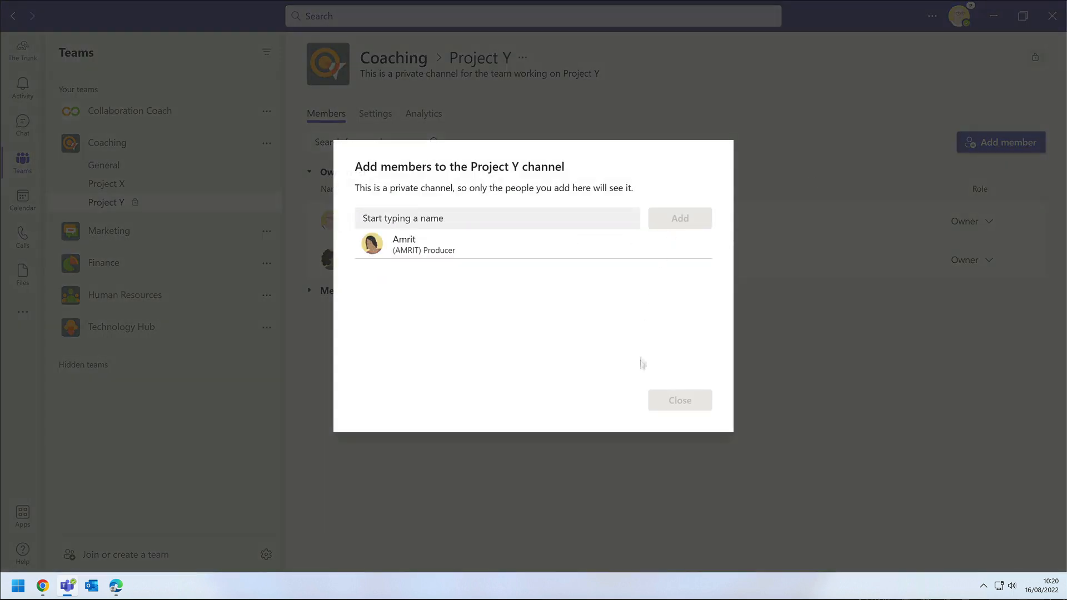
left_click(672, 401)
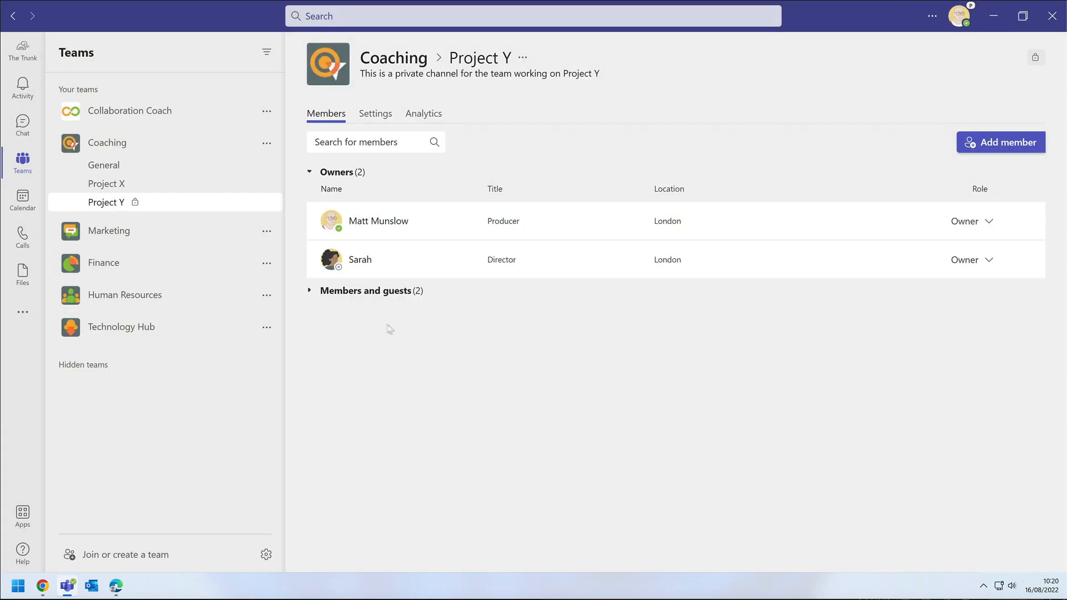
left_click(312, 291)
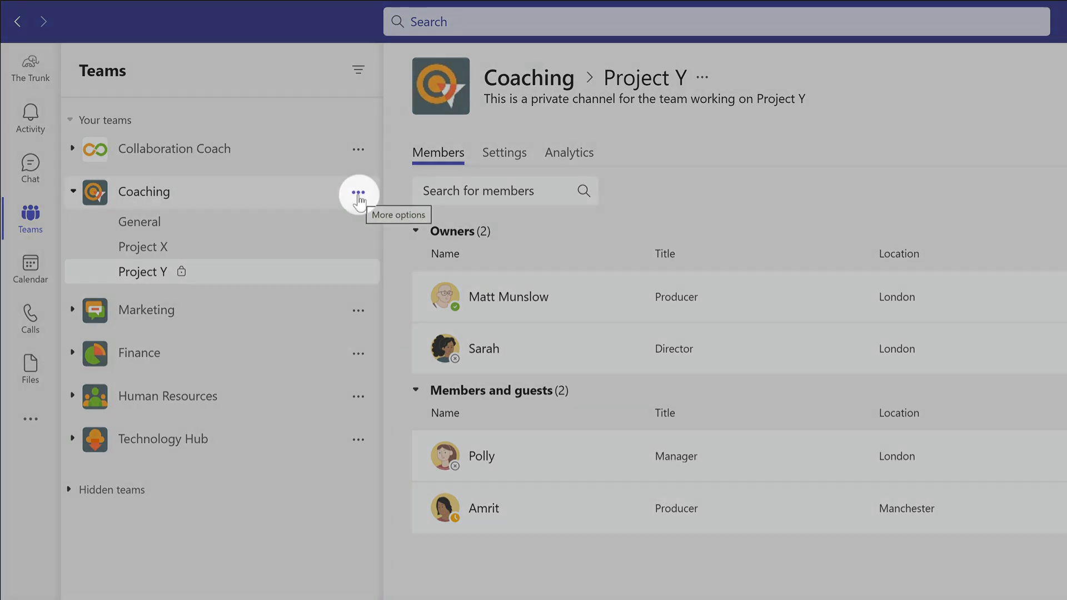
Start a Coaching team channel named "Project Z" with the description "This is a shared channel for the team working on Project Z".
left_click(358, 196)
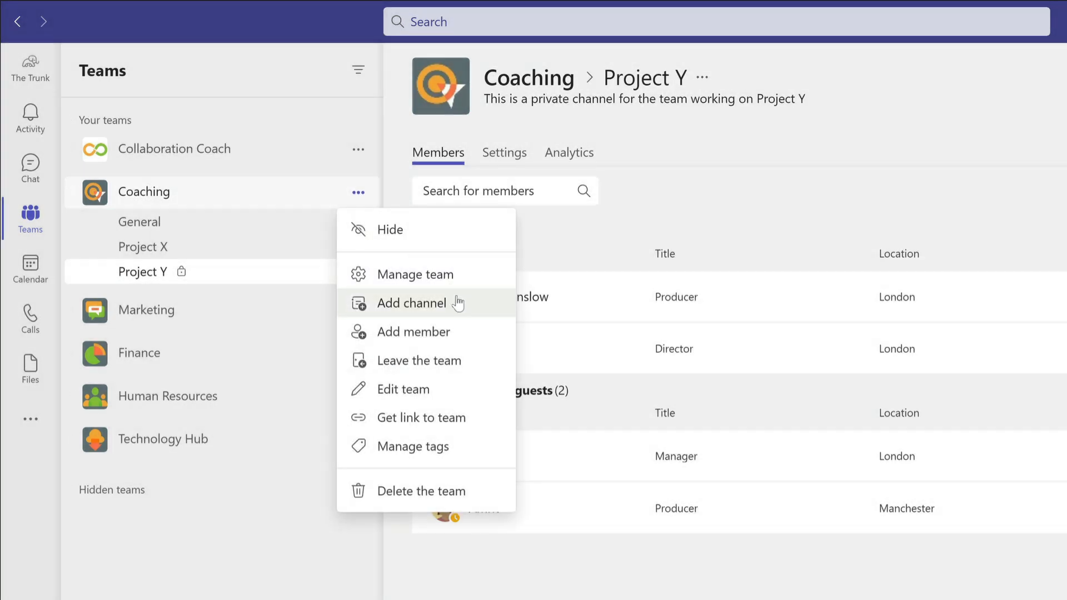
left_click(458, 303)
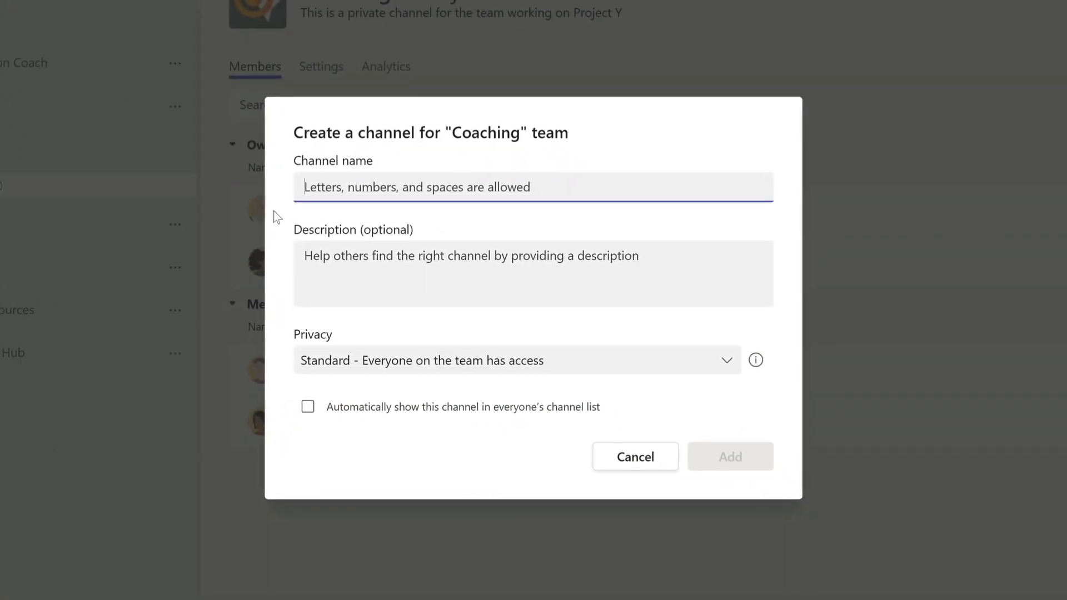
type("Project Z")
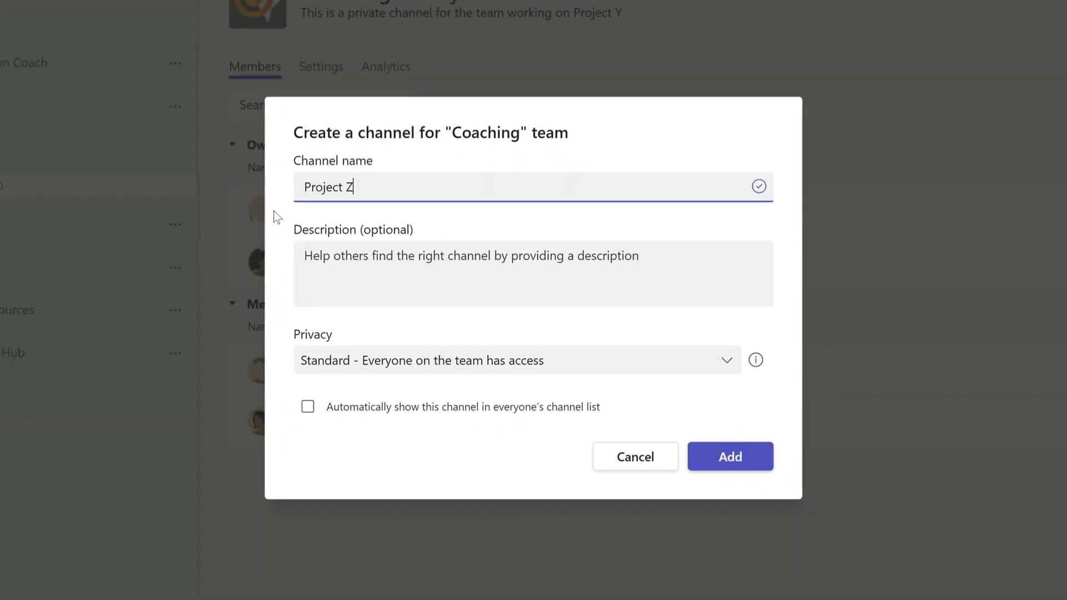
left_click(327, 245)
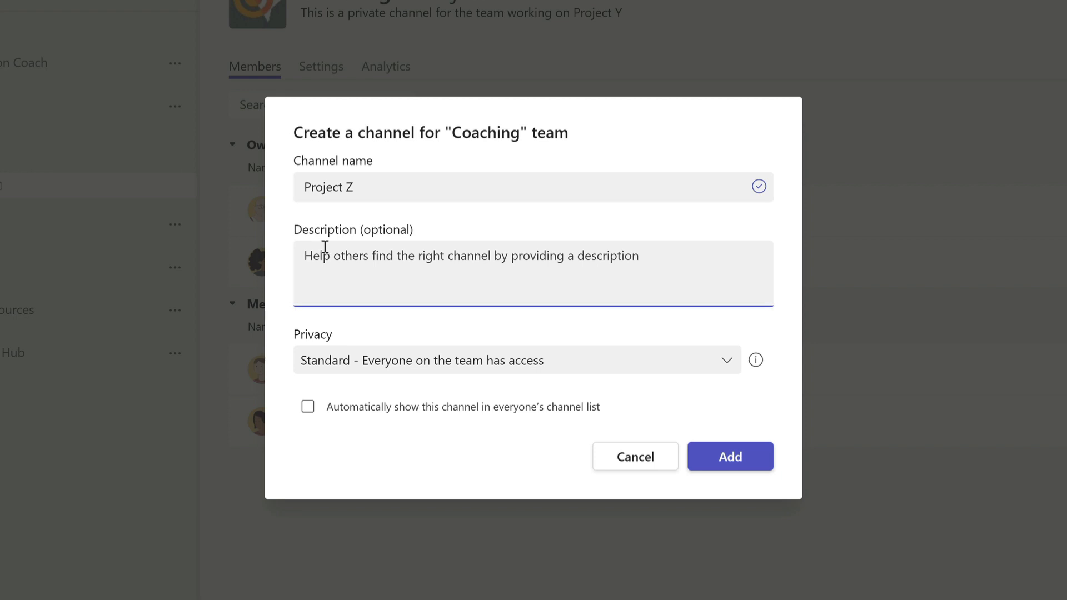
type("This is a shared channel for the team working on Project Z")
Set the channel's privacy to Shared, leave sharing with everyone on the team turned off, and create the channel.
left_click(352, 366)
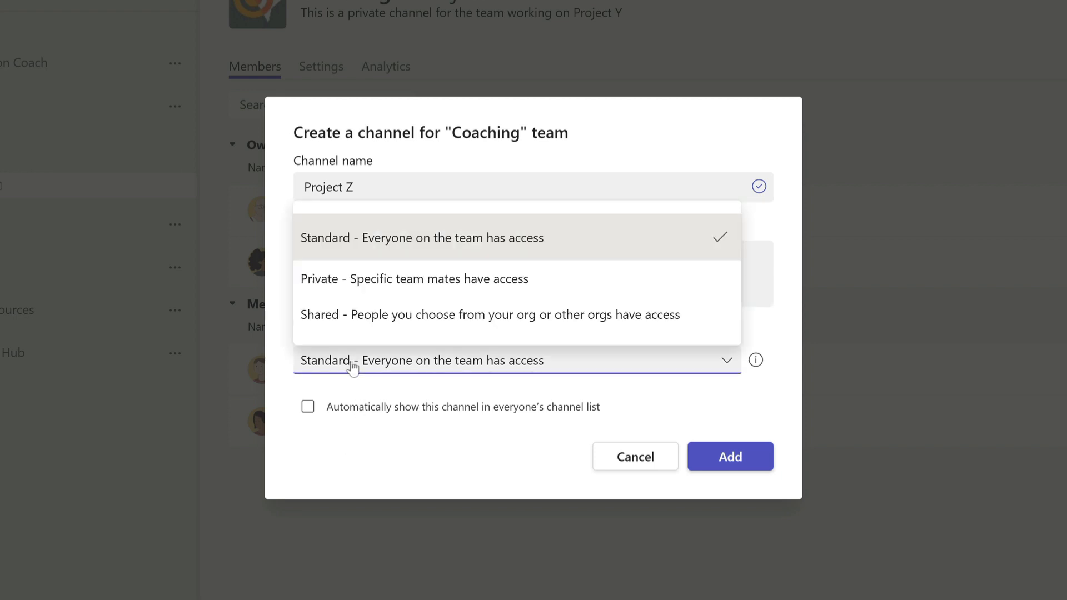
left_click(357, 314)
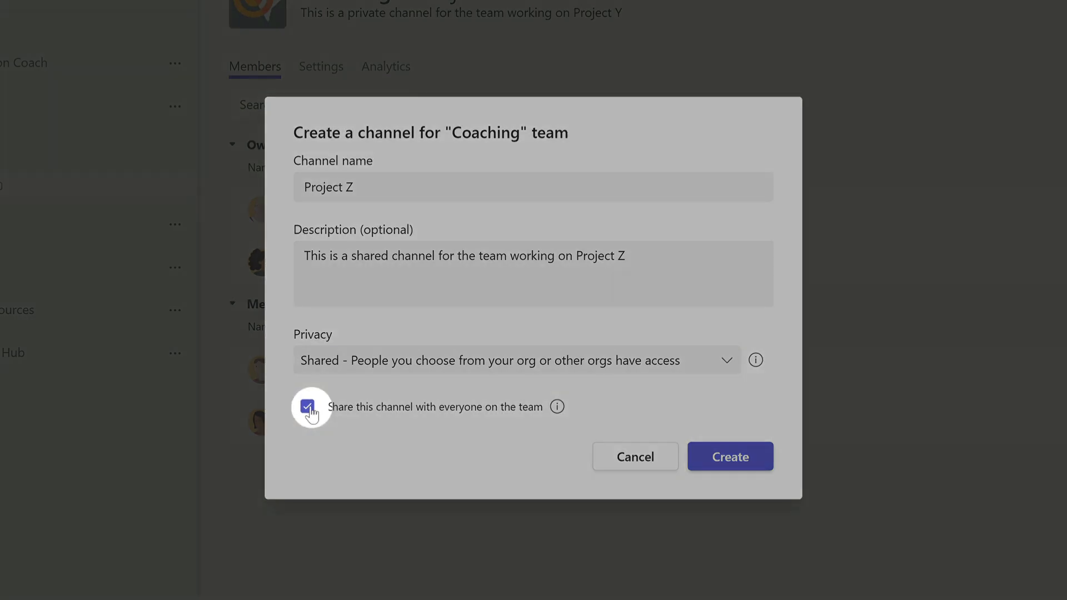
left_click(307, 407)
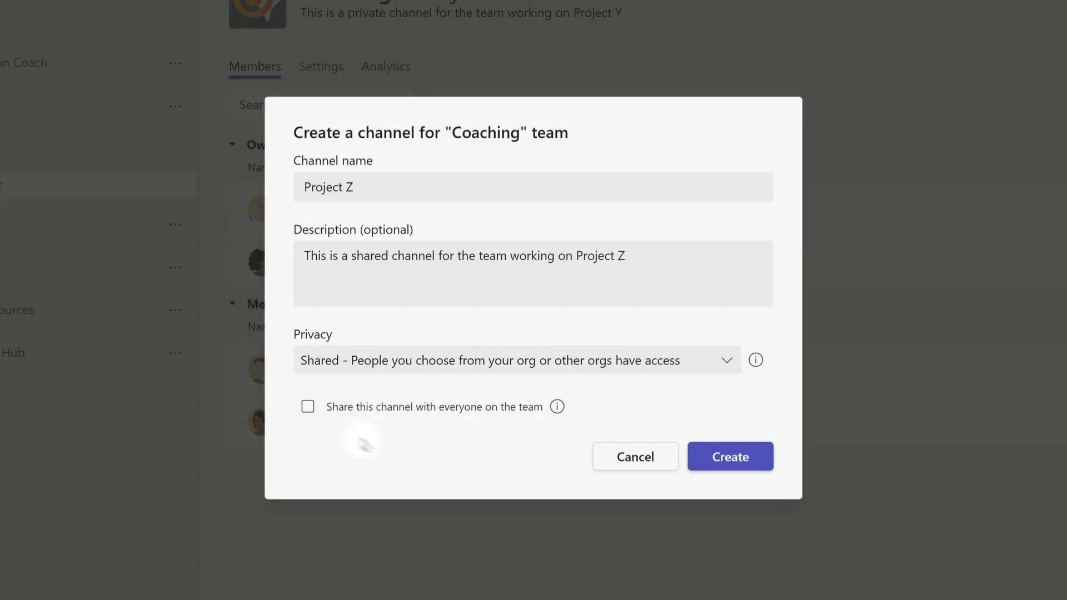
left_click(733, 458)
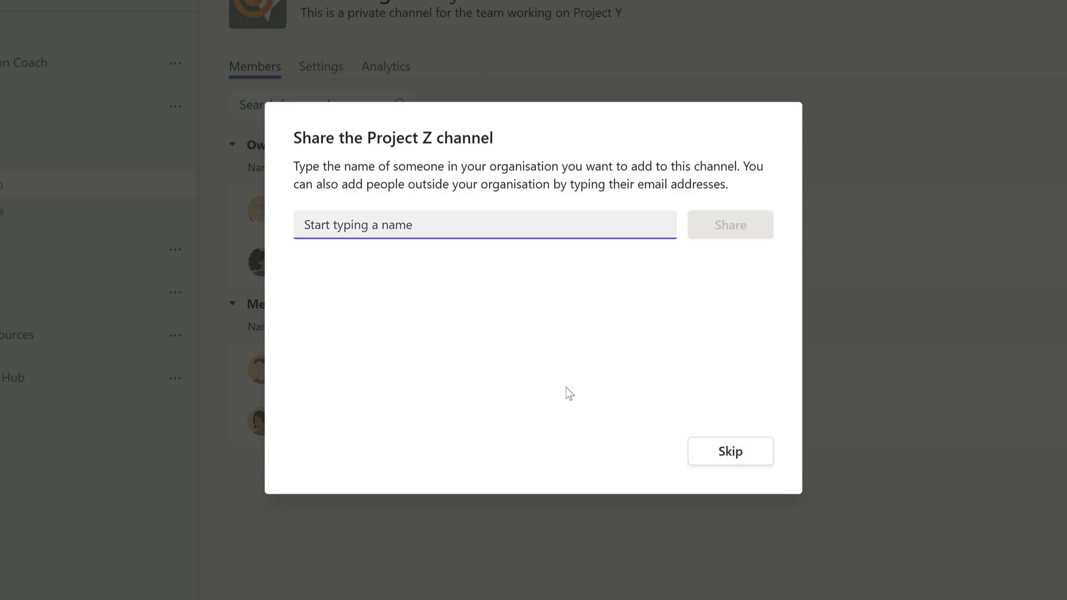
Share the Project Z channel with the administrator, set that person's role to Owner, and finish sharing.
type("mark")
left_click(487, 276)
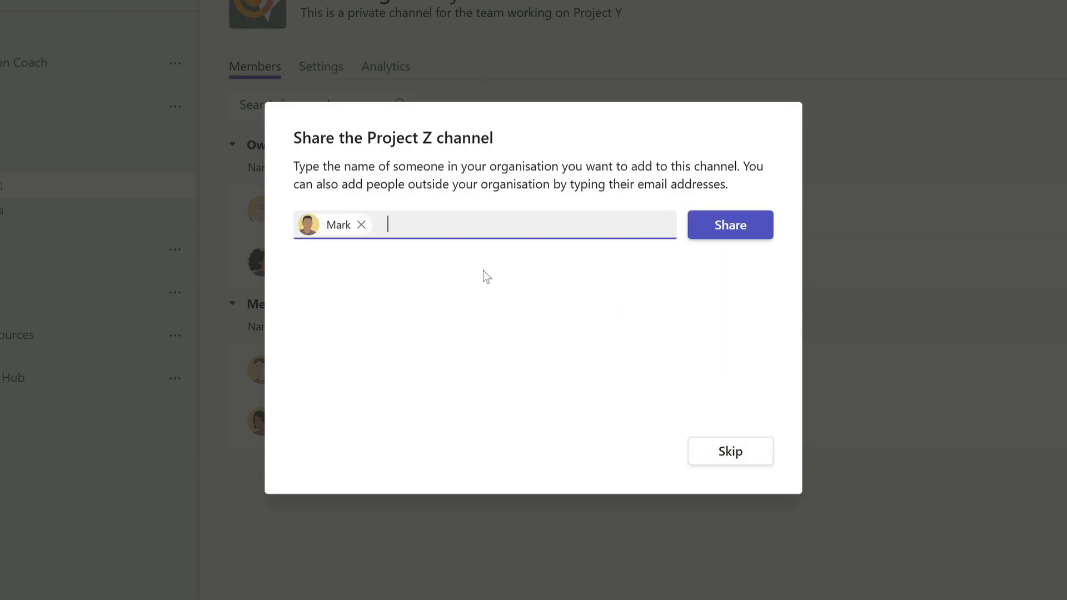
left_click(714, 228)
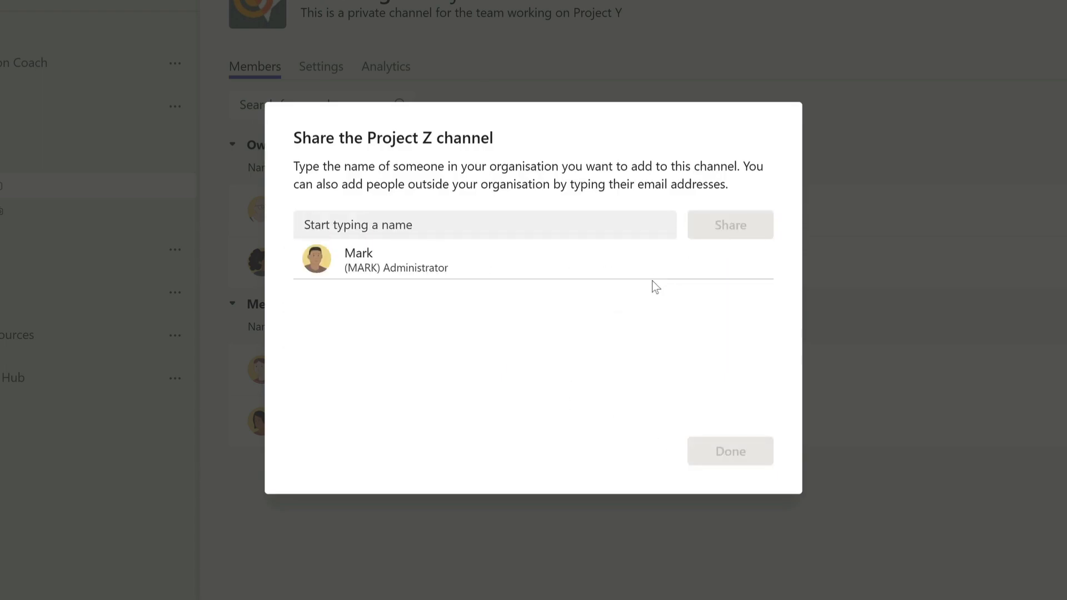
left_click(674, 266)
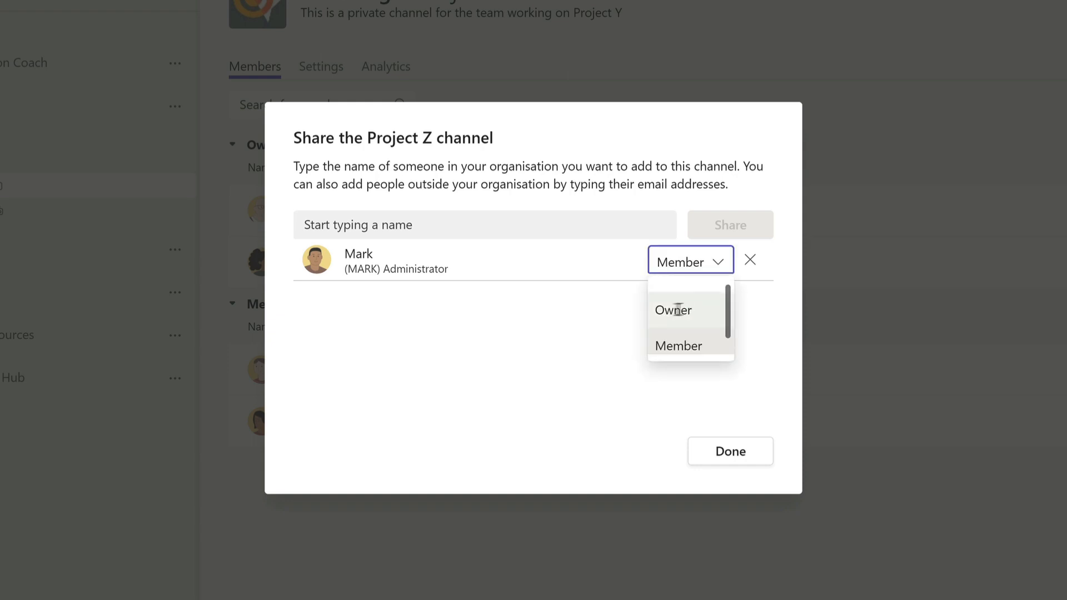
left_click(678, 310)
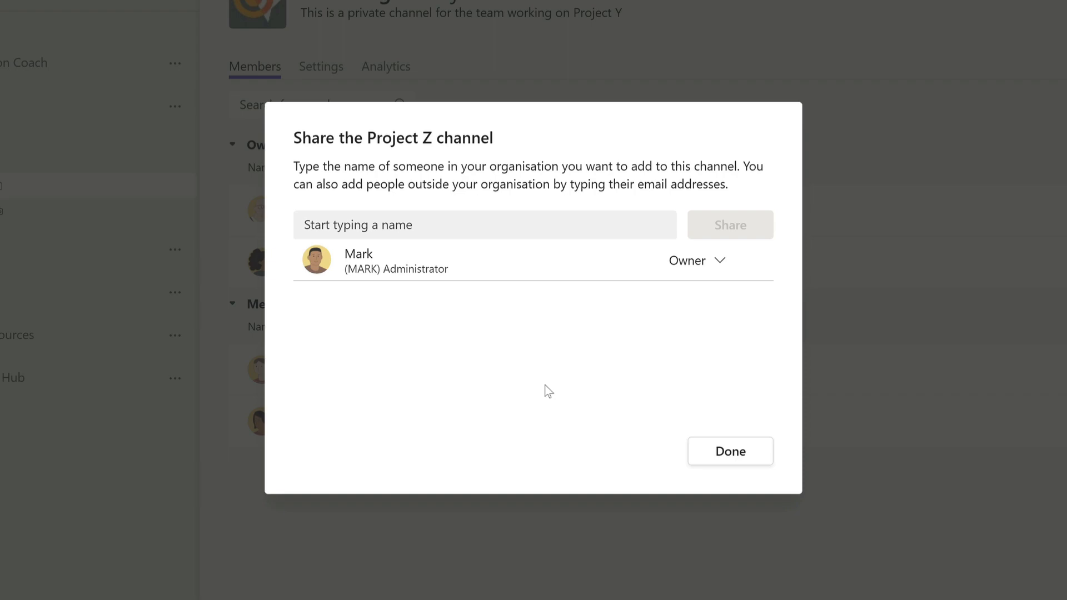
left_click(725, 453)
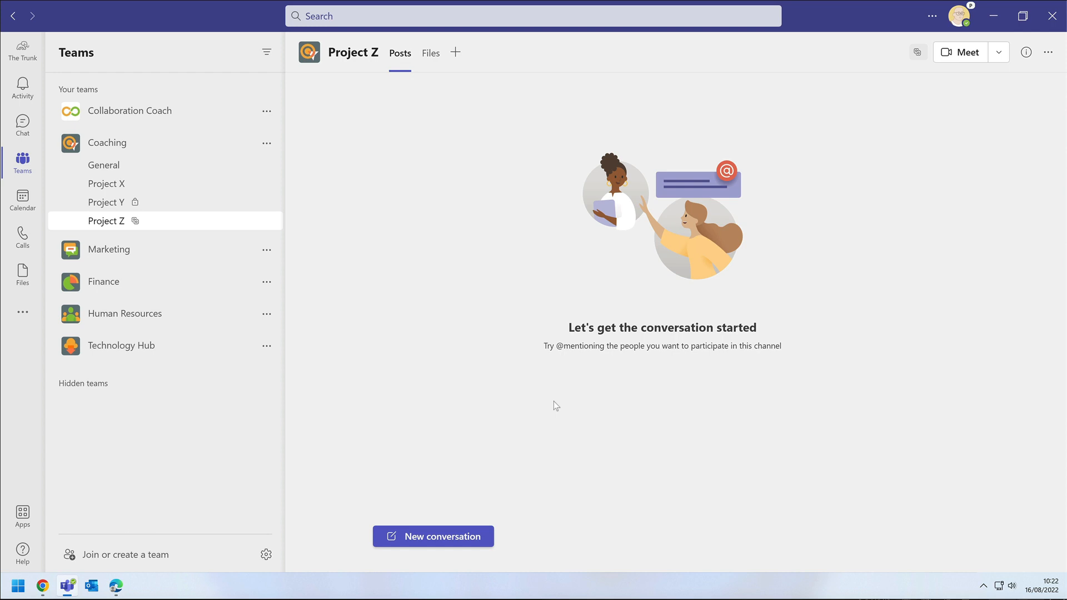
Look at the Project Z channel's files and post a "Hi" greeting there addressed to the administrator by first name.
left_click(430, 56)
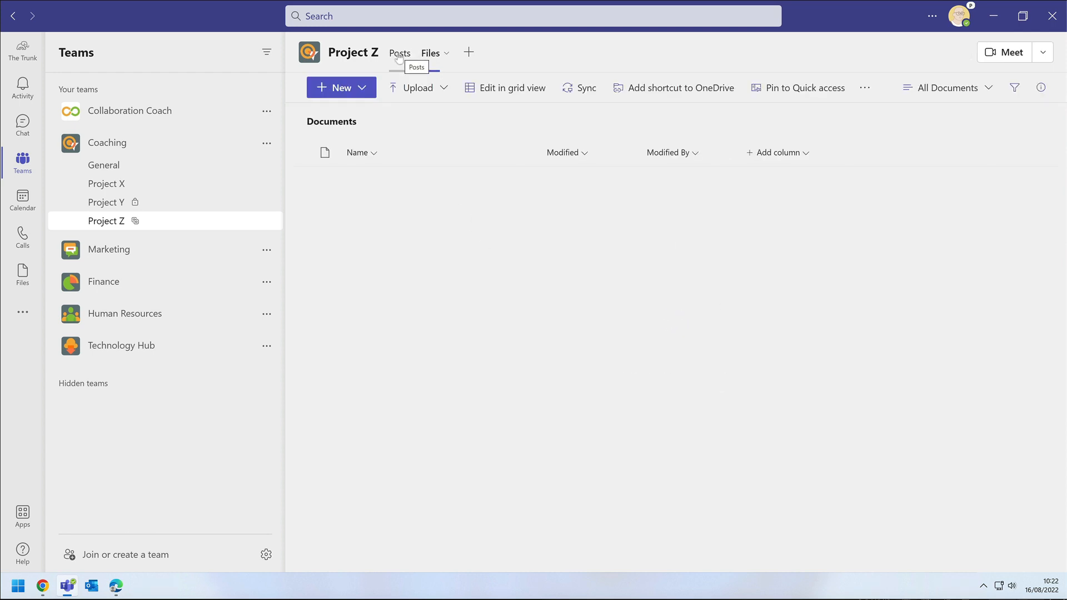
left_click(399, 54)
left_click(436, 537)
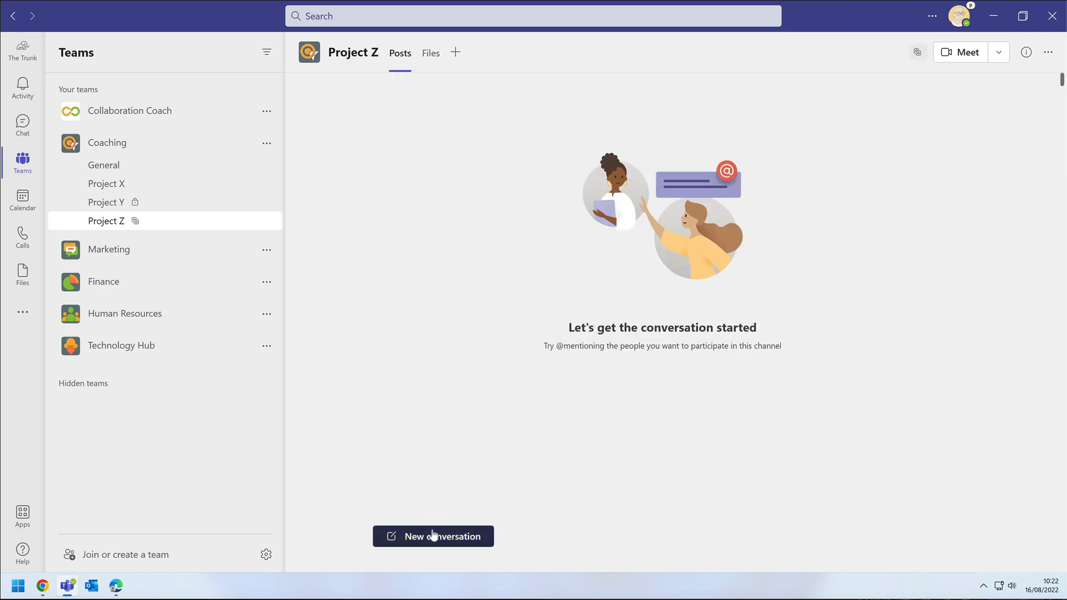
type("Hi Mark")
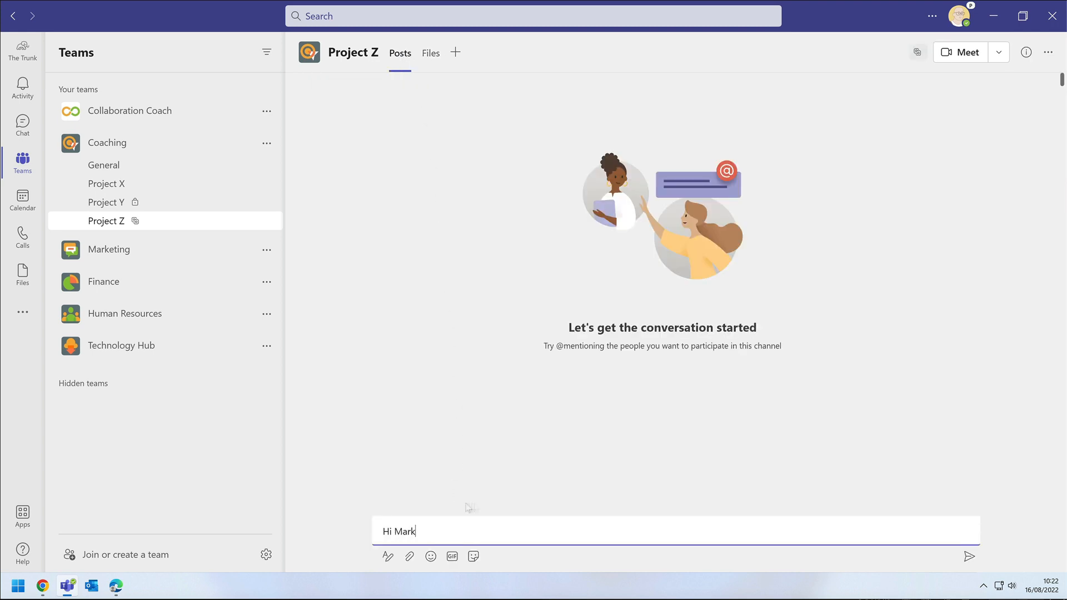
left_click(969, 557)
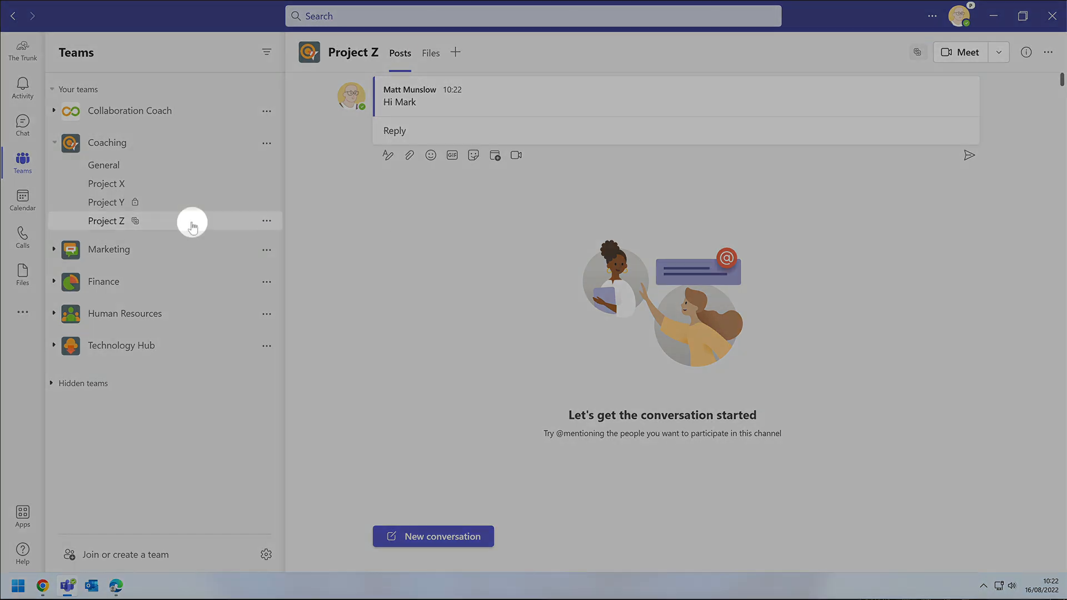
Open Project Z's channel management and start sharing the channel with more people.
right_click(192, 225)
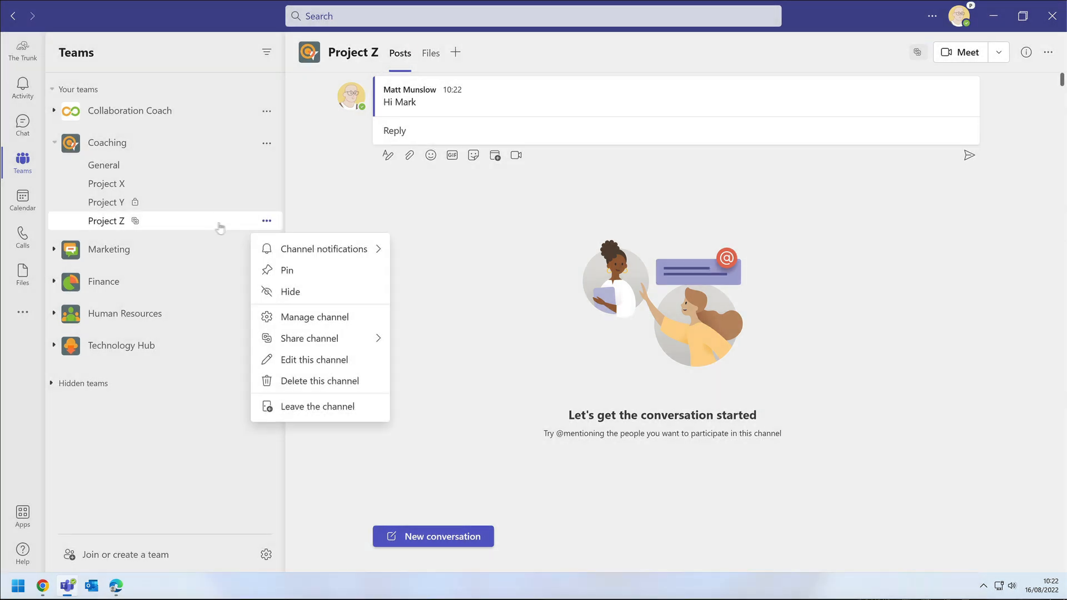
left_click(345, 317)
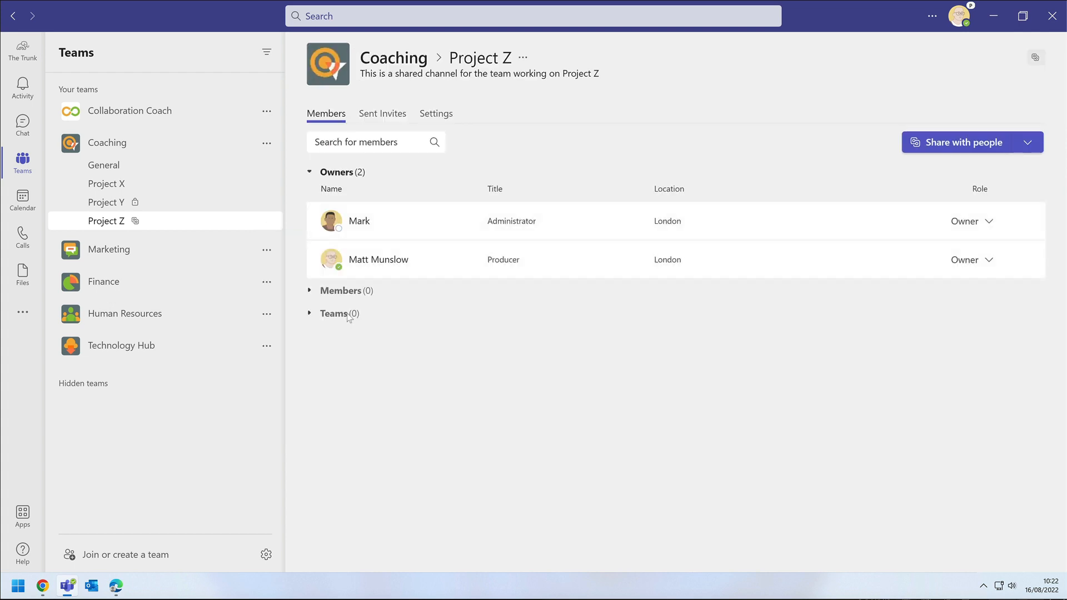
left_click(1027, 146)
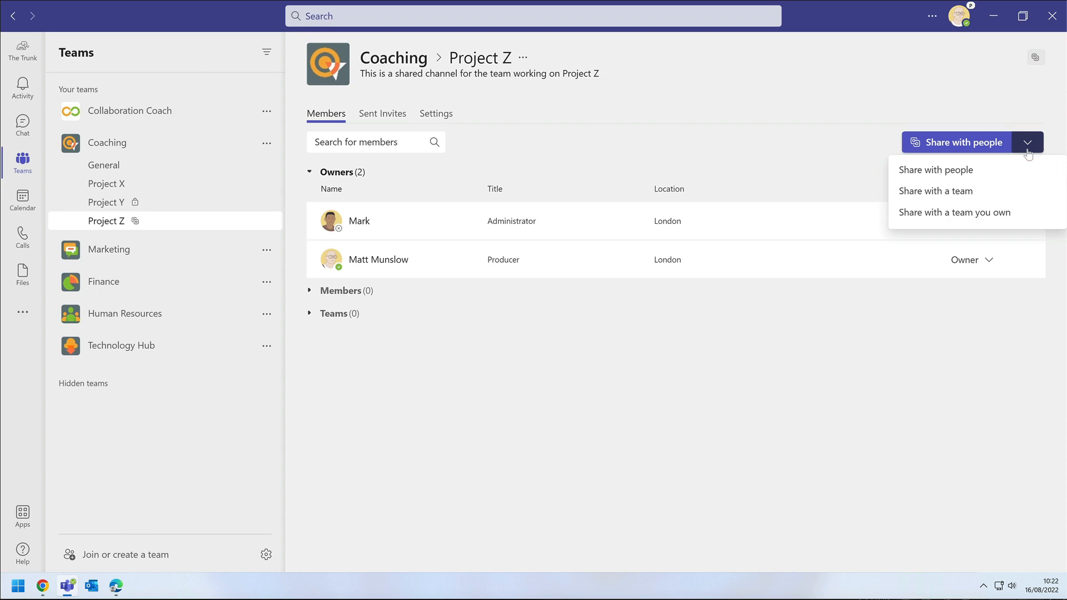
left_click(934, 170)
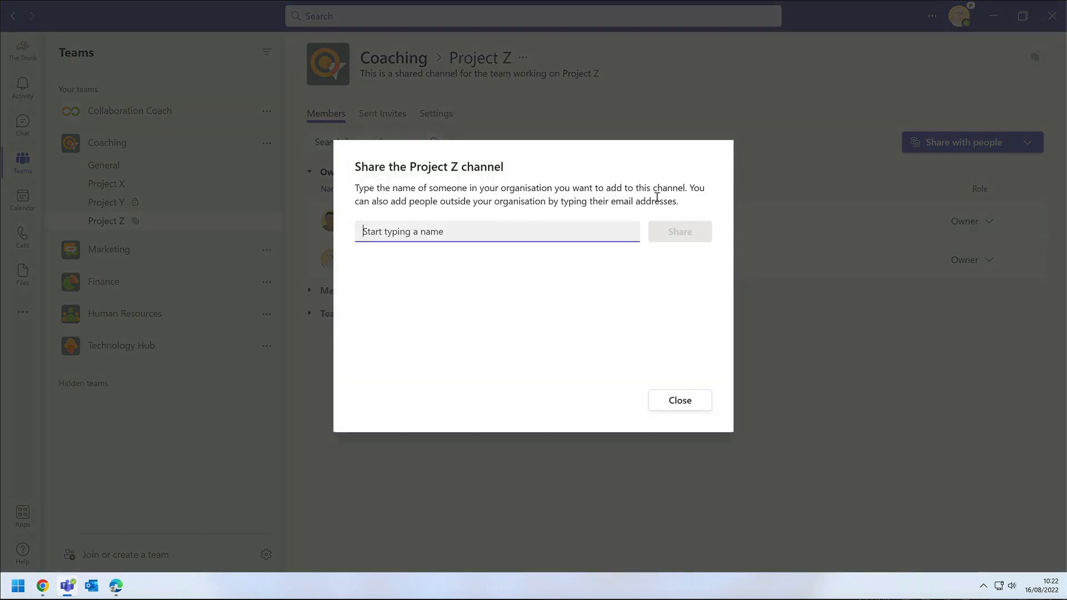